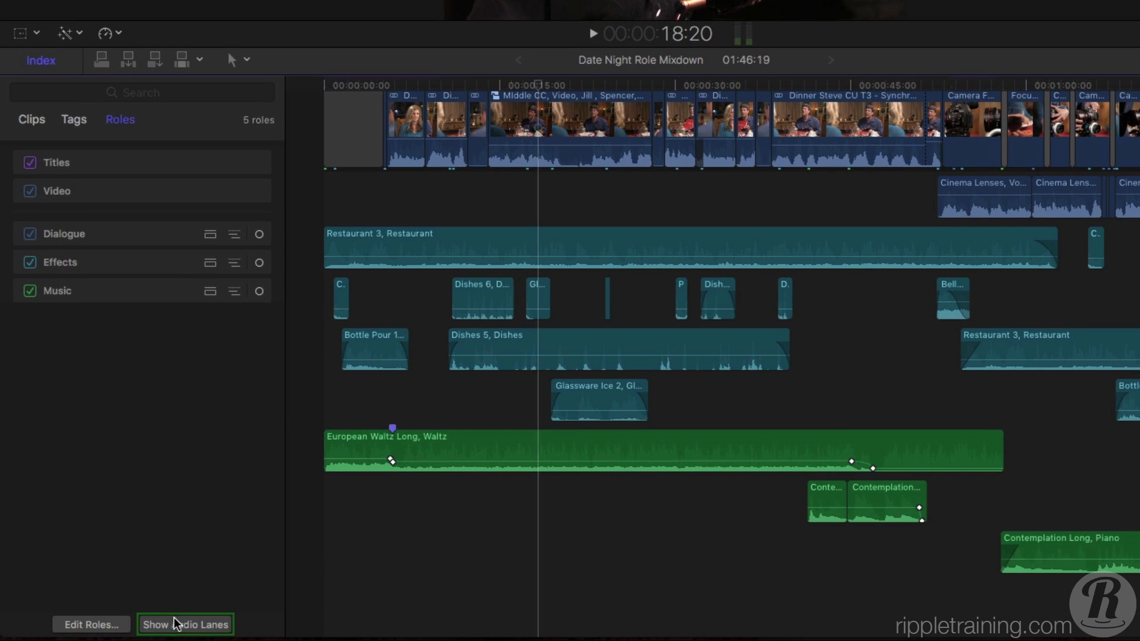
Step: Show the audio lanes and highlight the Dialogue, Effects and Music roles in turn, then clear the highlight
left_click(172, 627)
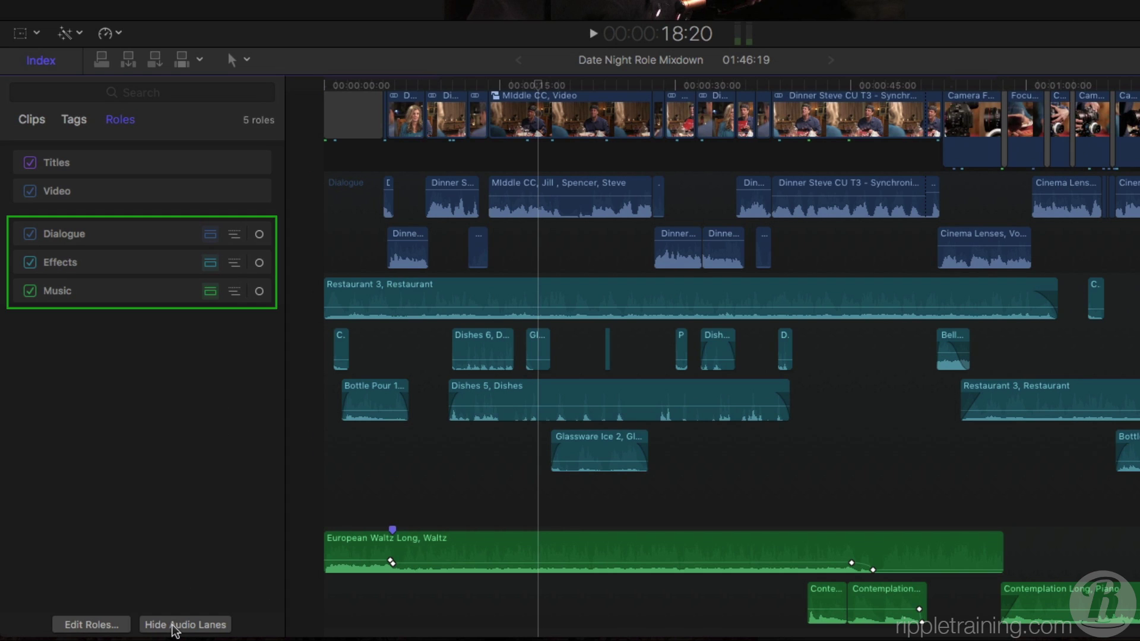
left_click(178, 237)
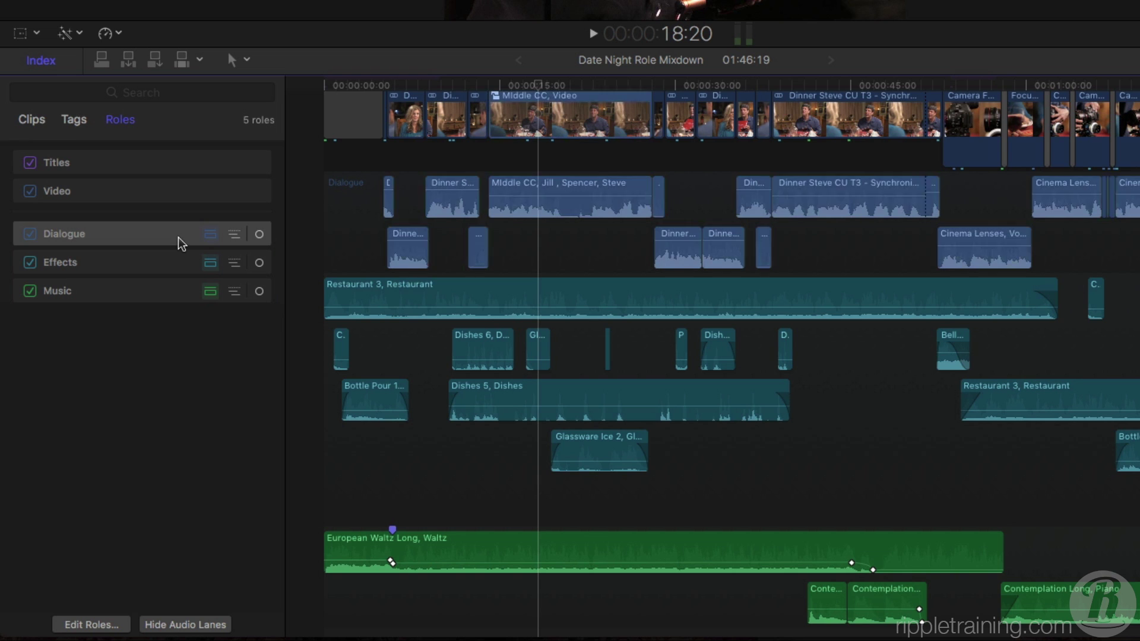
left_click(175, 267)
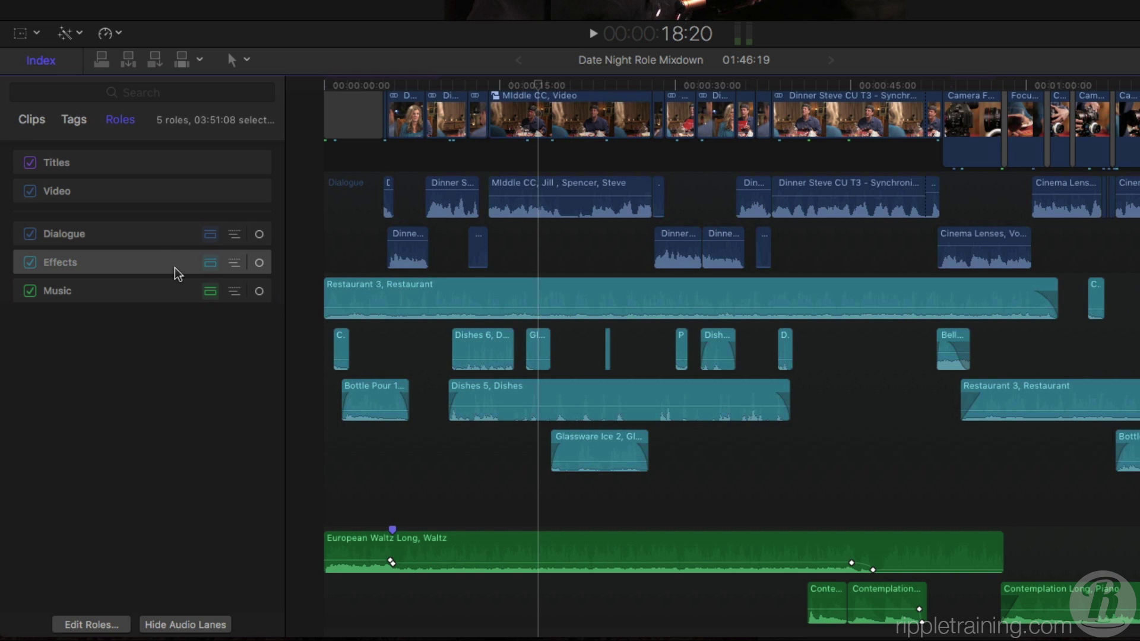
left_click(173, 292)
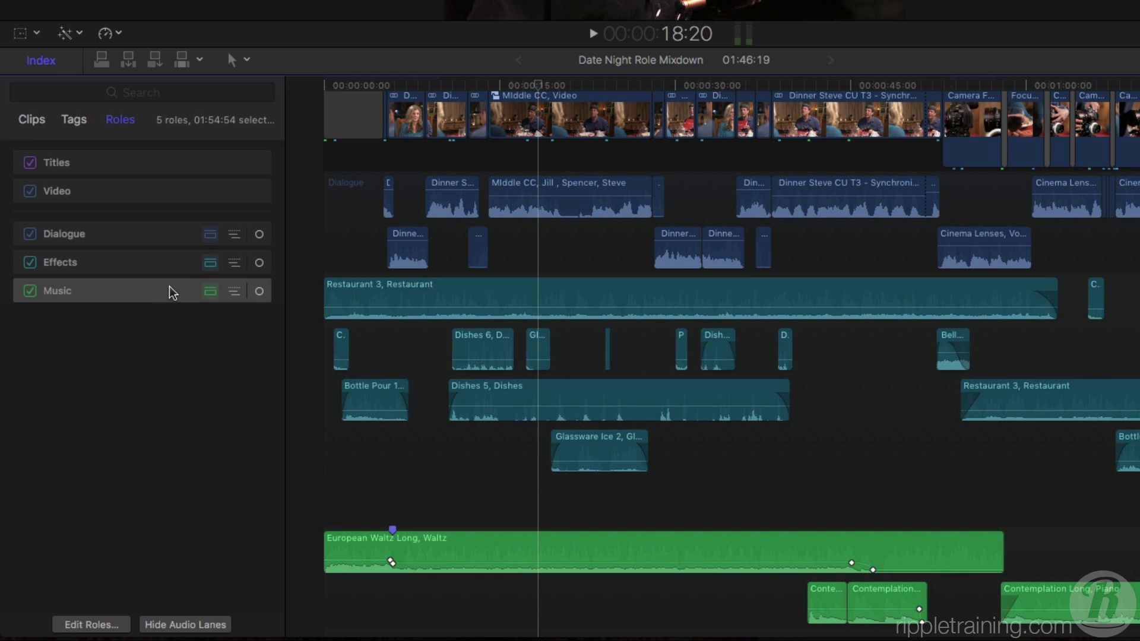
left_click(167, 347)
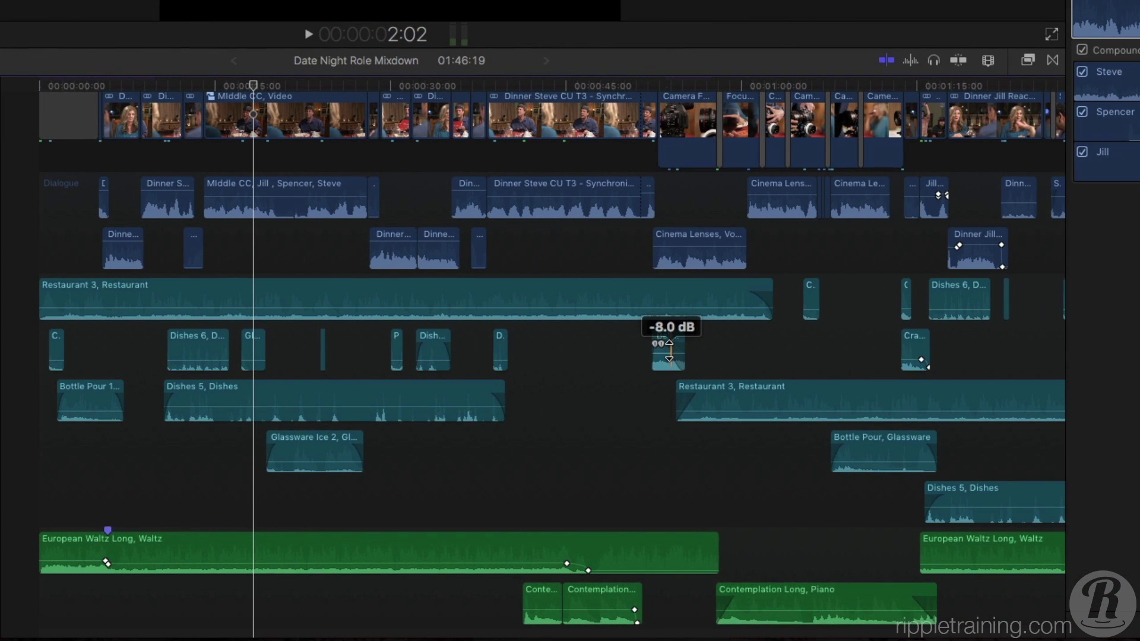
Step: Assign the Music-1 audio role to the Bell Cascade effect clip
right_click(896, 354)
mouse_move(716, 443)
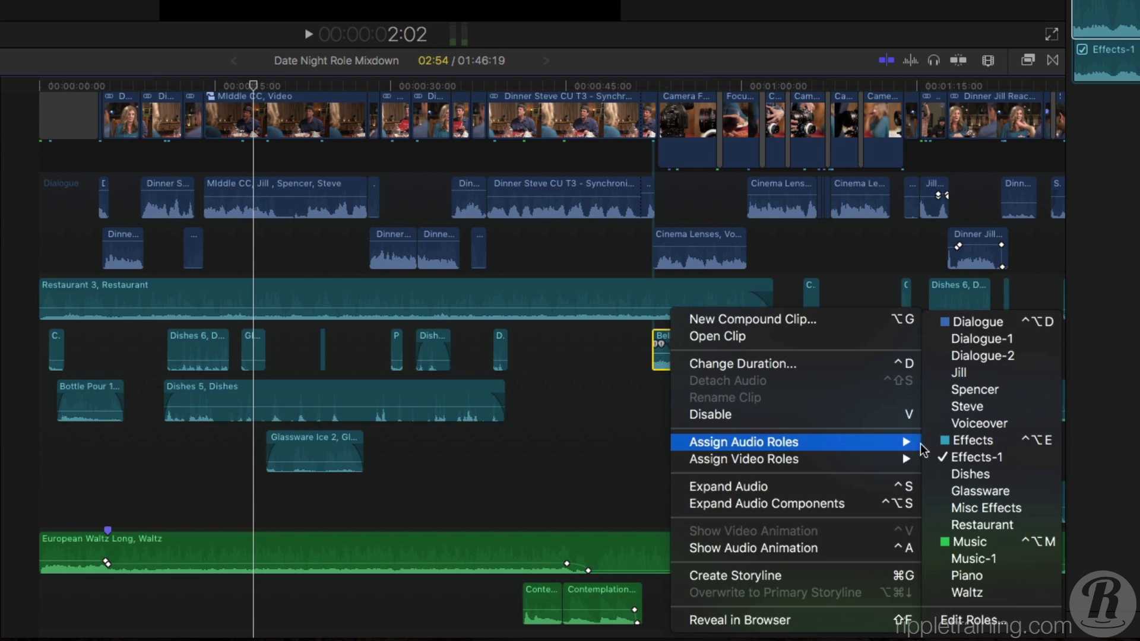
left_click(976, 559)
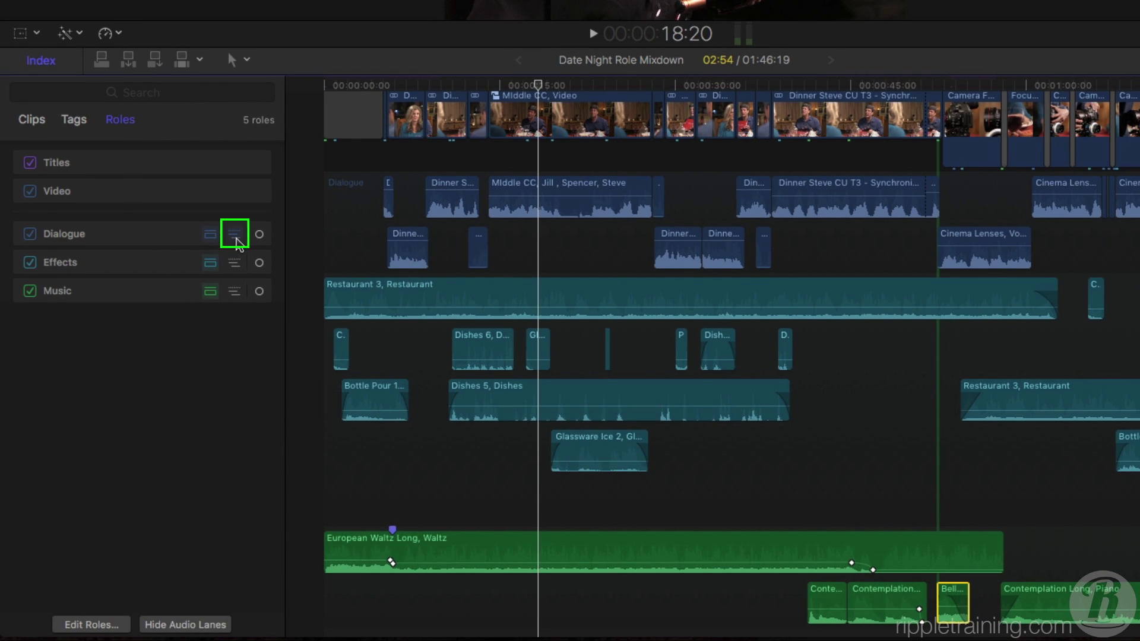
Step: Show the subrole lanes for the Dialogue, Effects and Music roles in the timeline
left_click(235, 234)
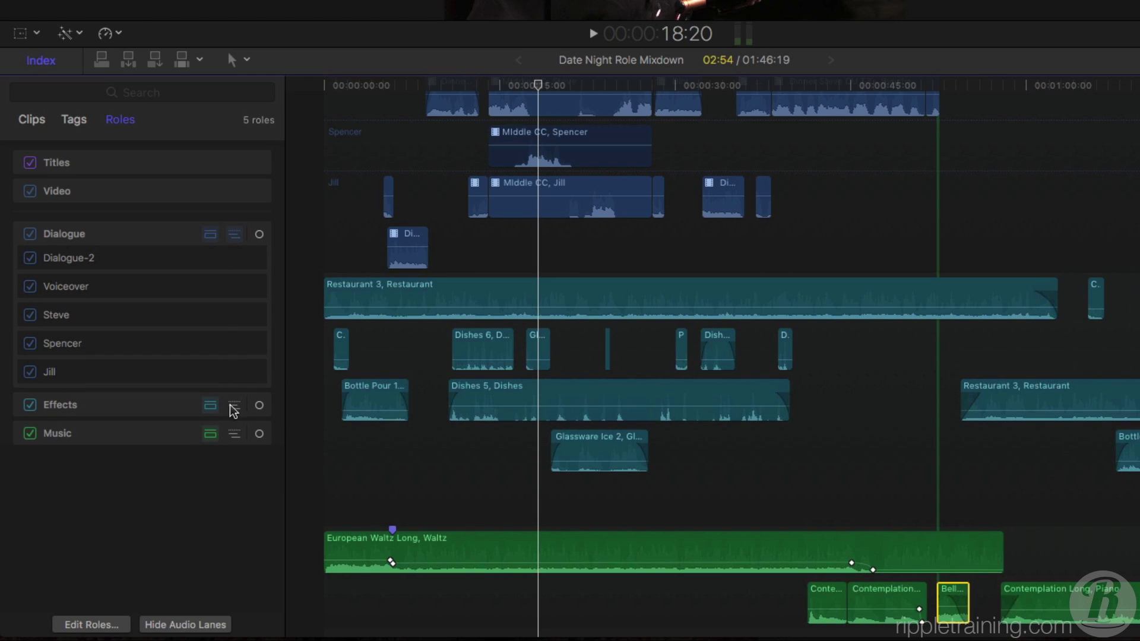
left_click(234, 406)
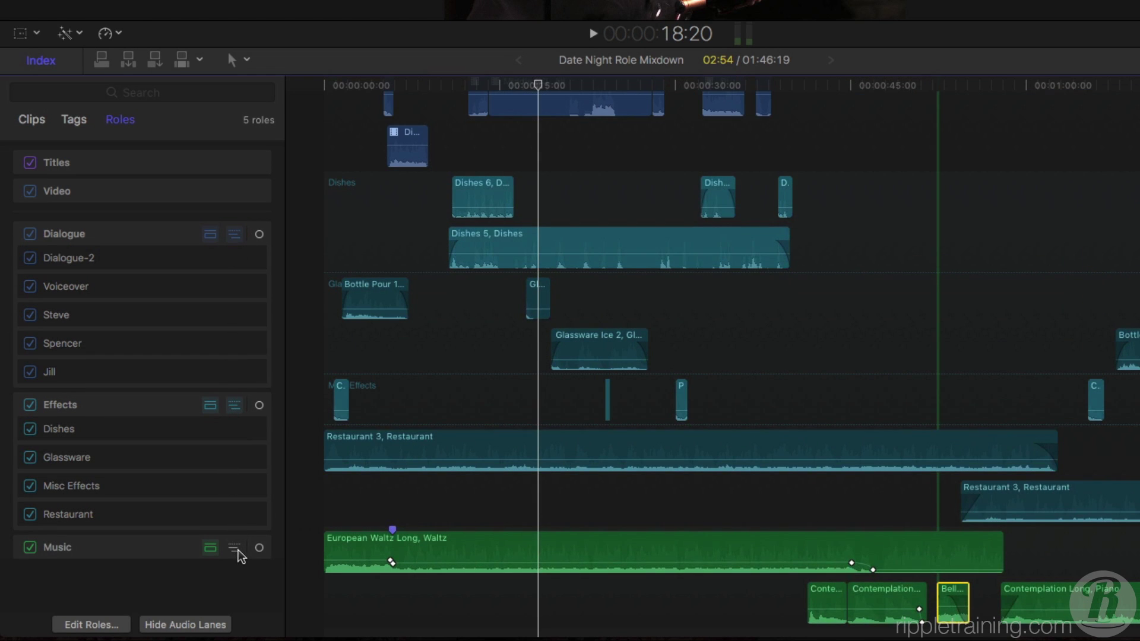
left_click(236, 549)
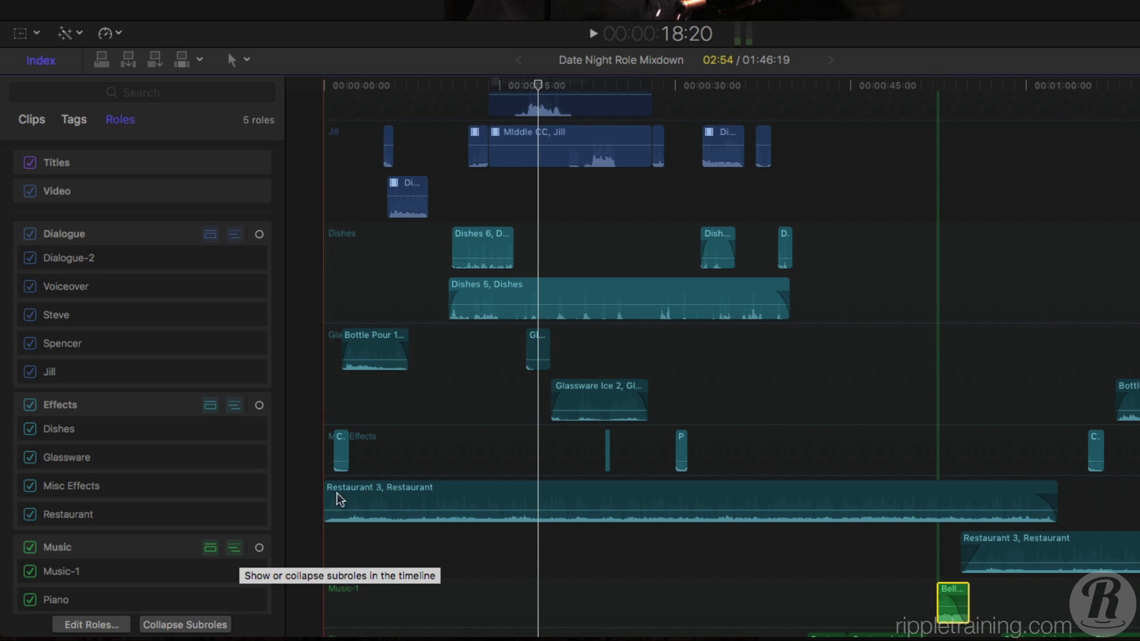
Step: Examine the dialogue, effects and music subrole lanes throughout the timeline, and collapse all subroles
scroll(416, 449, "up", 5)
scroll(416, 449, "up", 1)
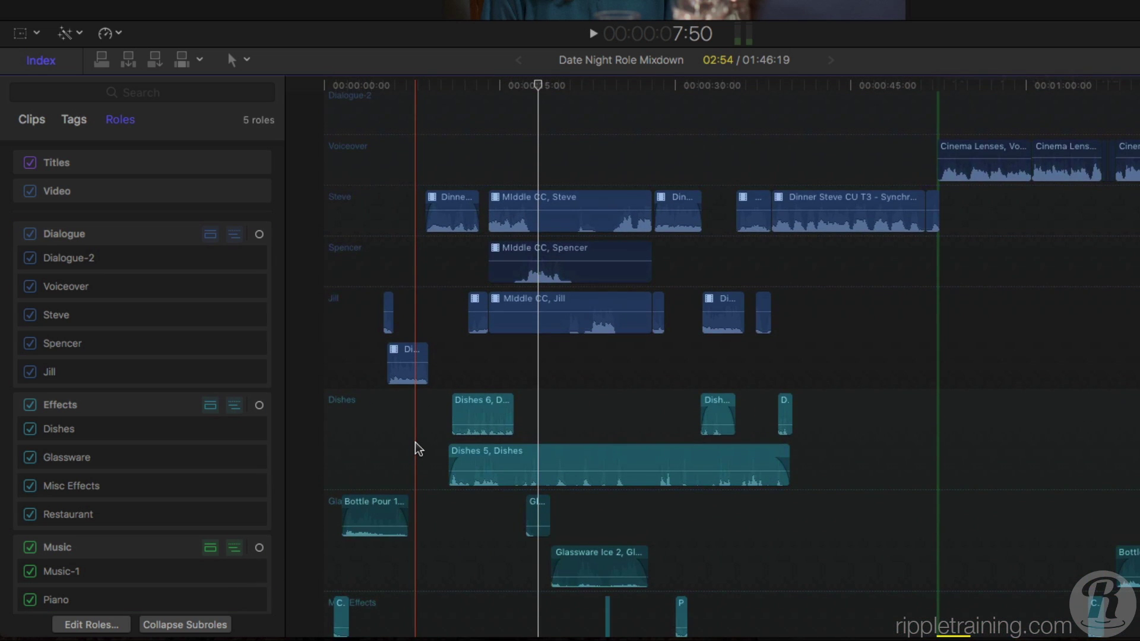
scroll(416, 450, "down", 5)
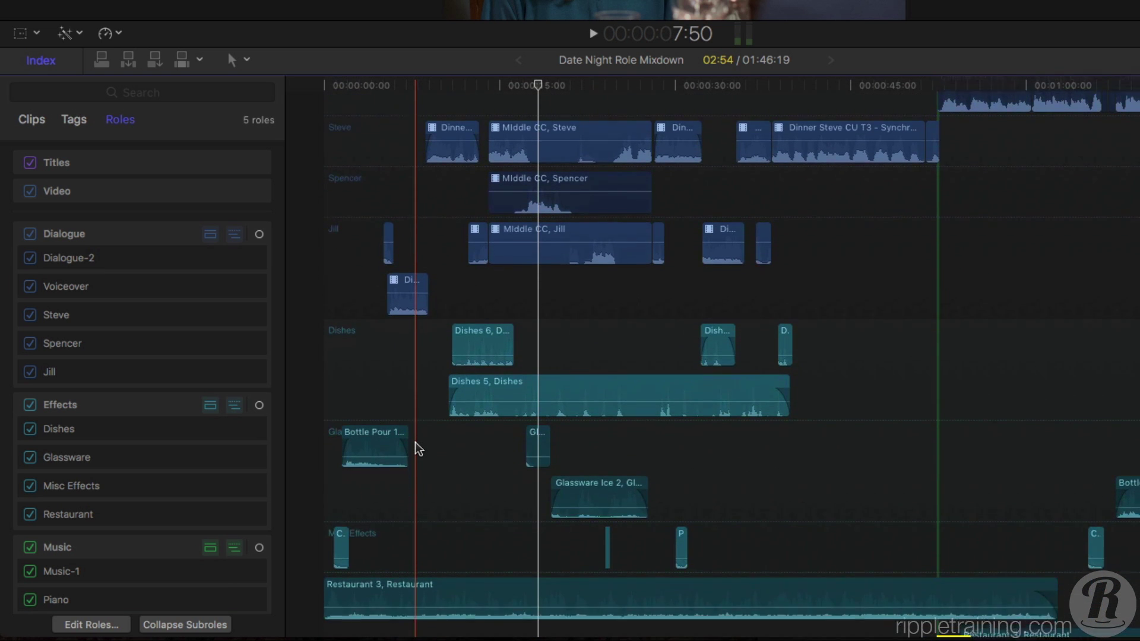
scroll(416, 450, "down", 1)
scroll(415, 450, "down", 8)
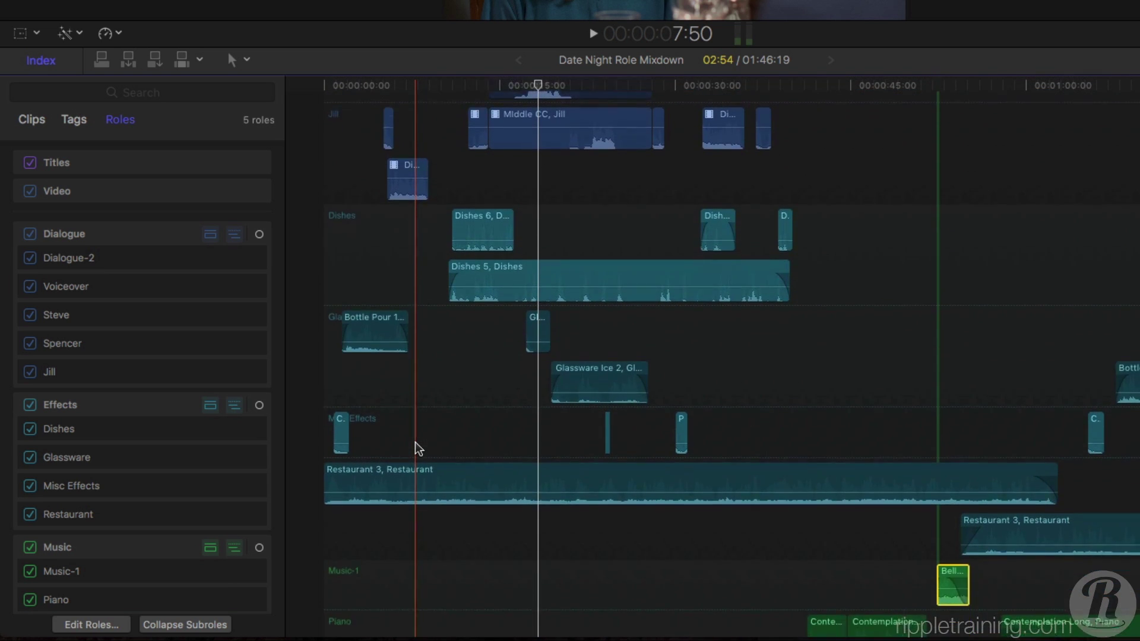
scroll(415, 449, "up", 10)
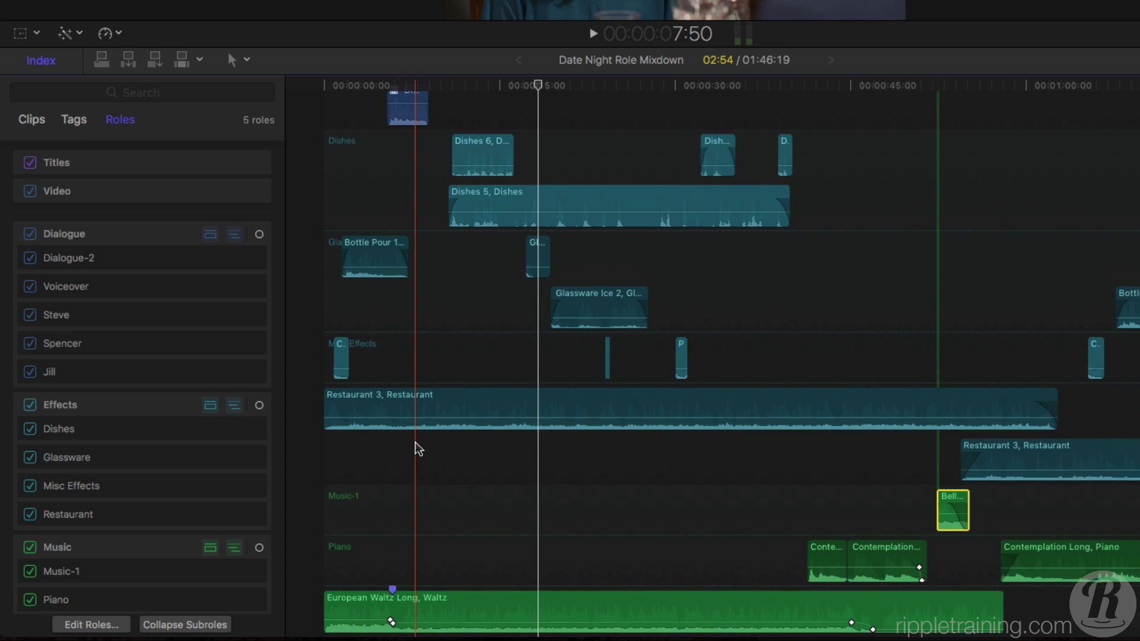
scroll(415, 449, "up", 5)
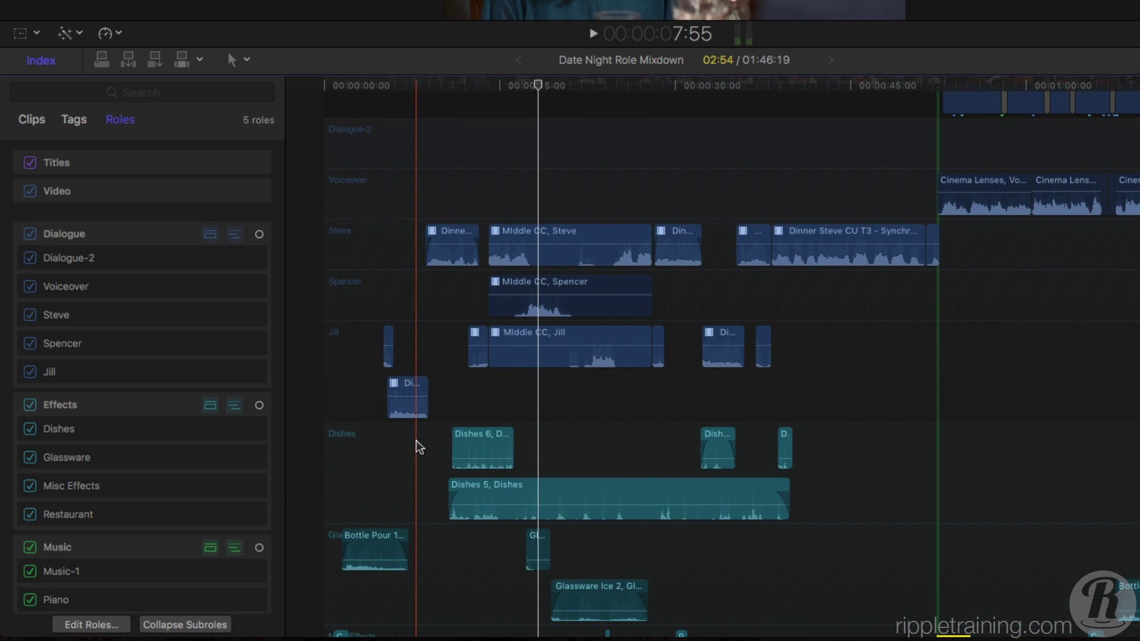
scroll(418, 446, "down", 1)
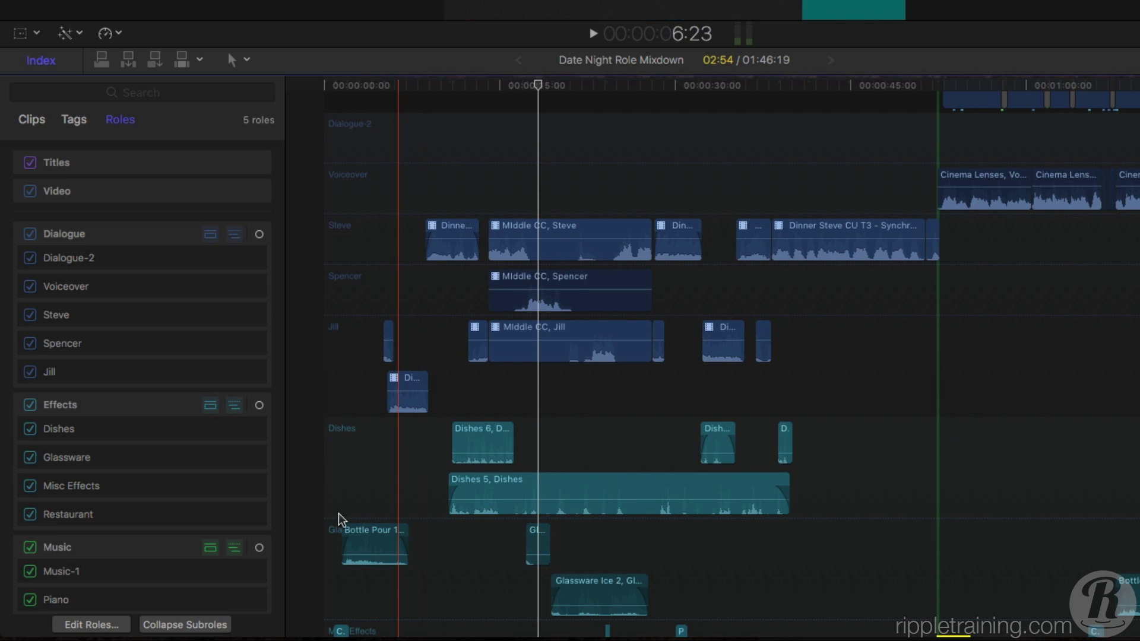
left_click(202, 625)
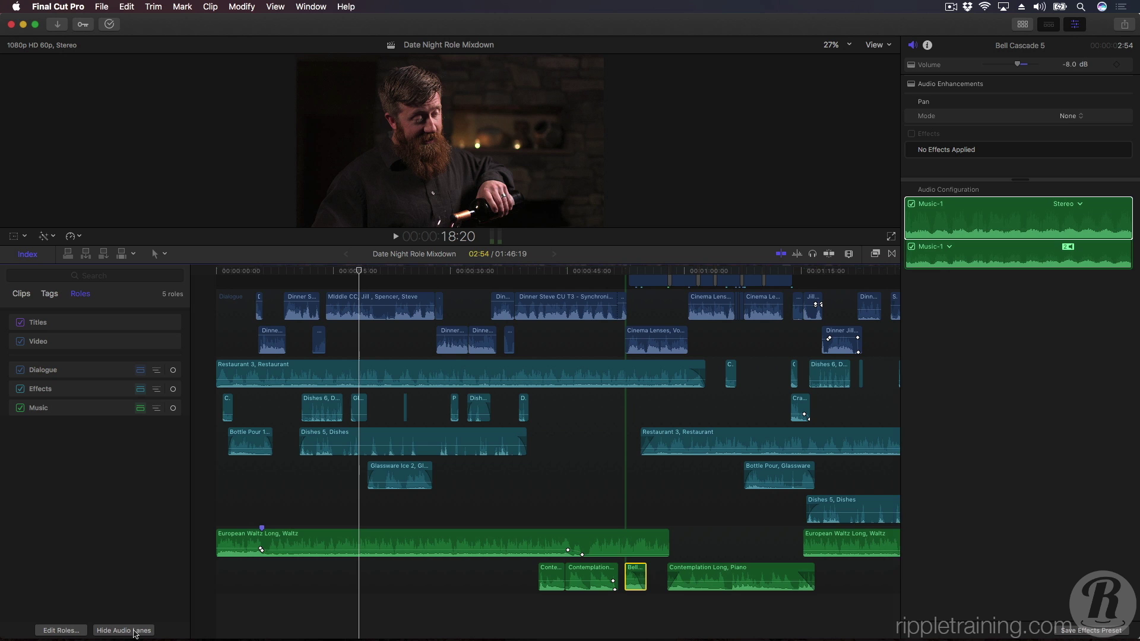
Step: Combine all clips in the timeline into a compound clip named Date Night Final Mix in the Dailies event, and deselect it
key("super+a")
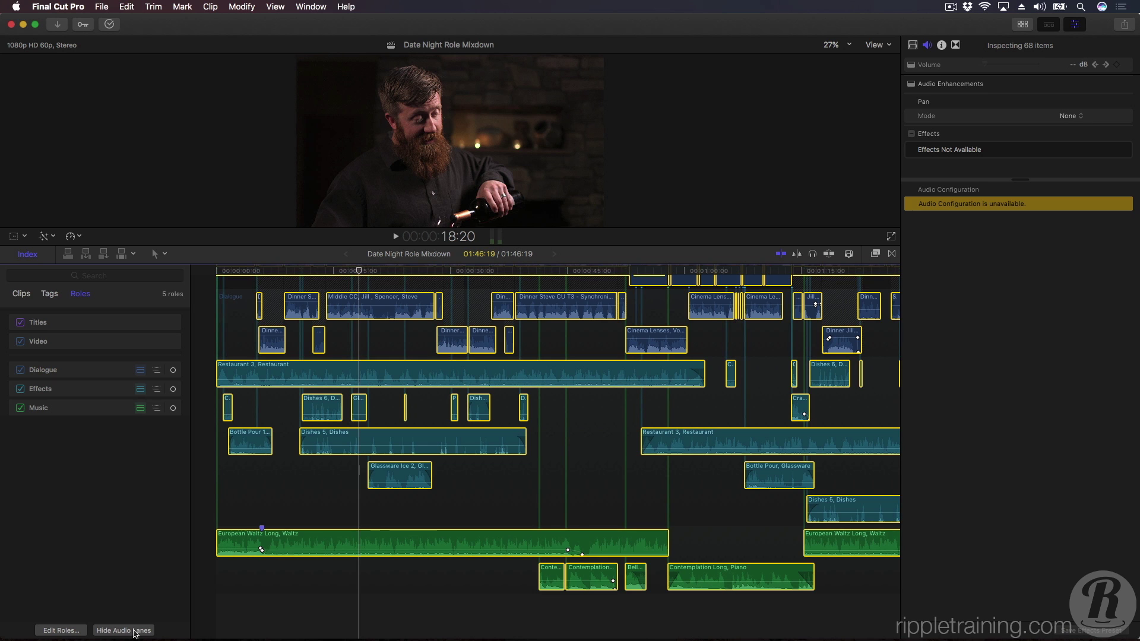
key("alt+g")
key("BackSpace")
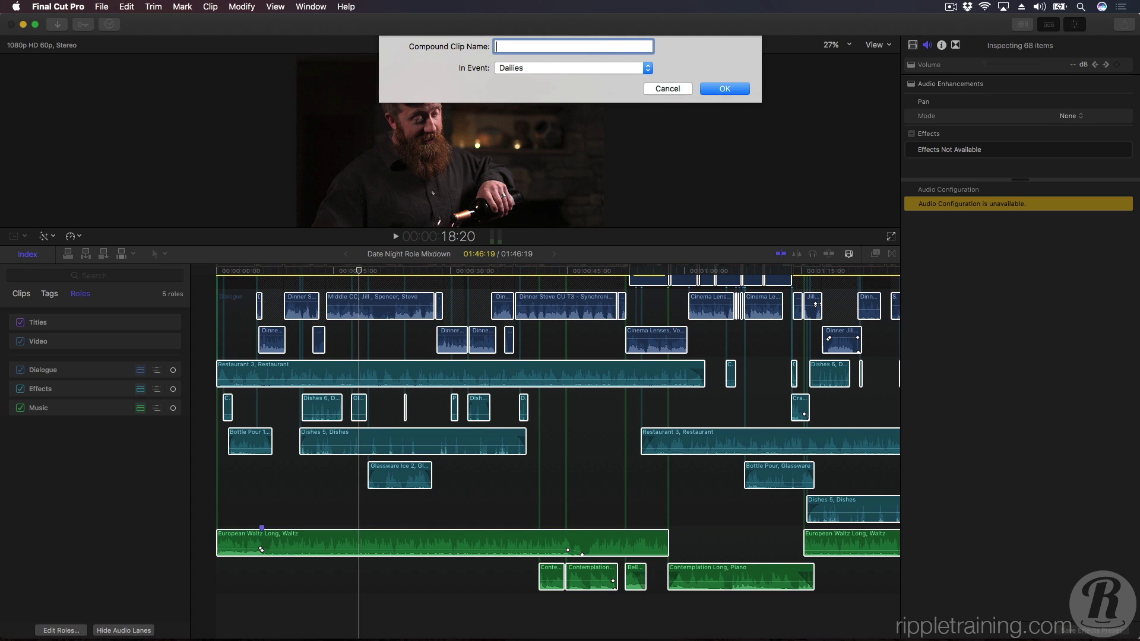
type("Date Night Final Mix")
key("Return")
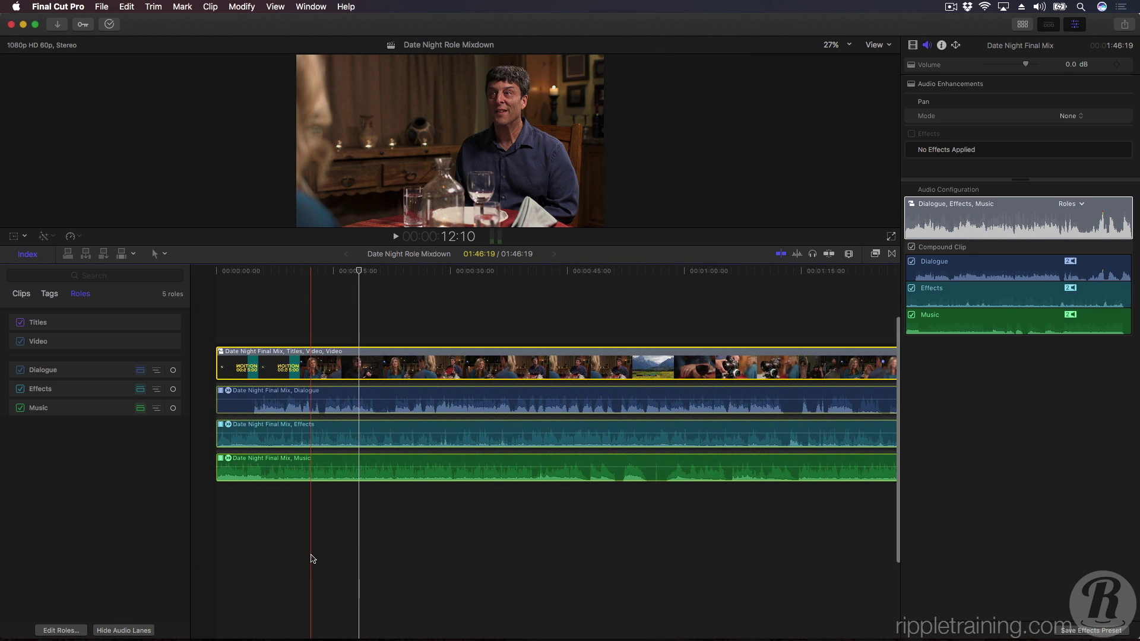
left_click(312, 558)
Step: Highlight each of the compound clip's Dialogue, Effects and Music components through their roles, and clear the highlight
left_click(92, 370)
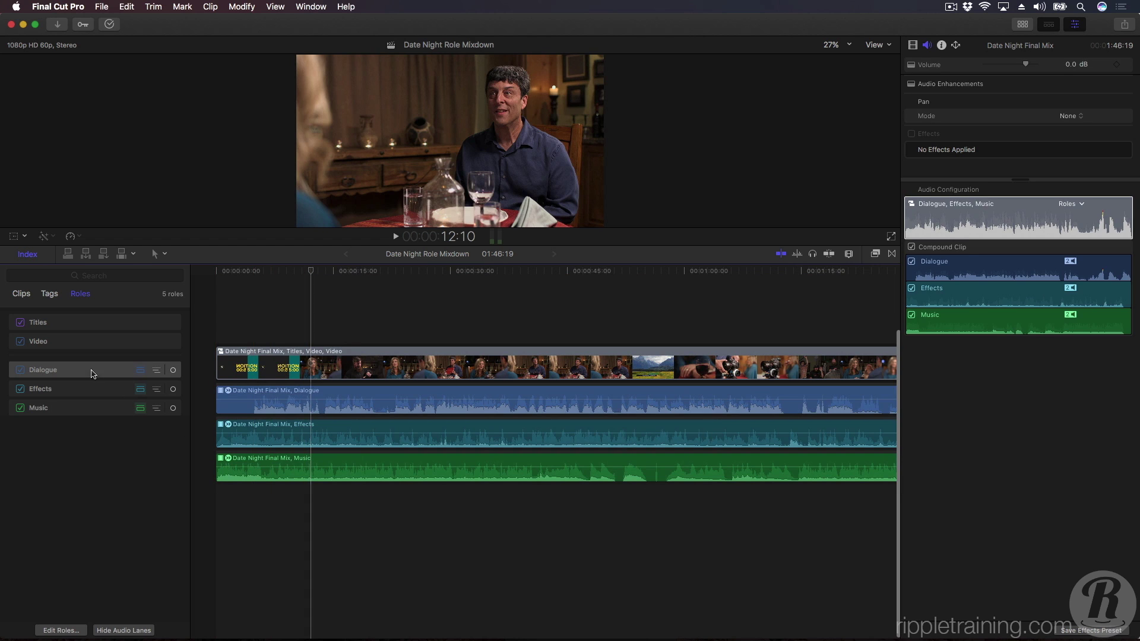
left_click(93, 395)
left_click(94, 413)
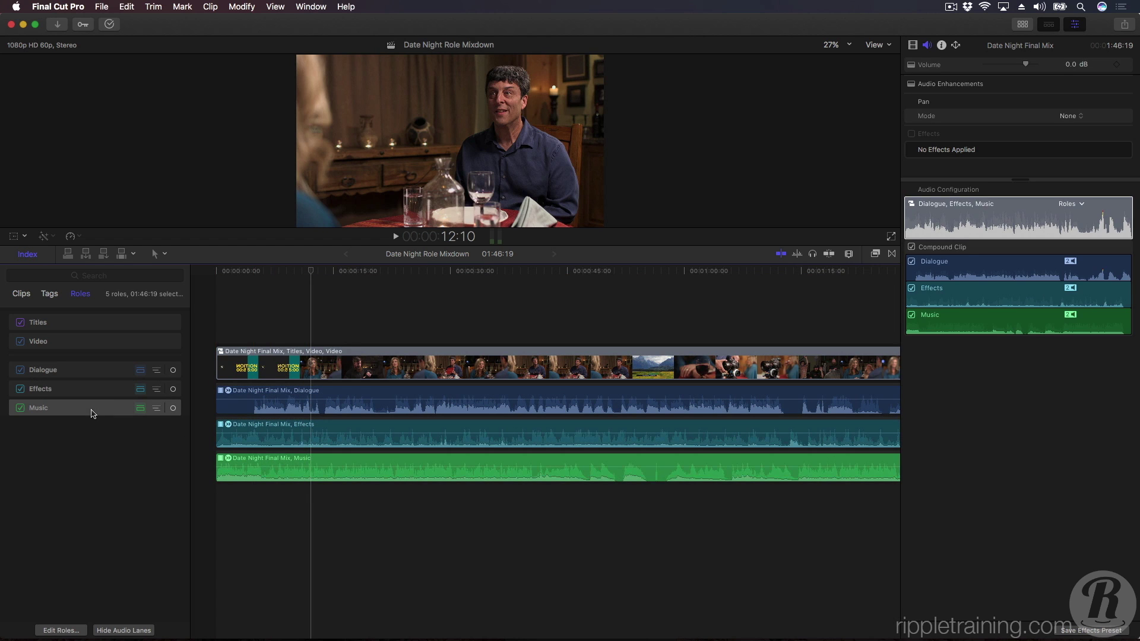
left_click(92, 392)
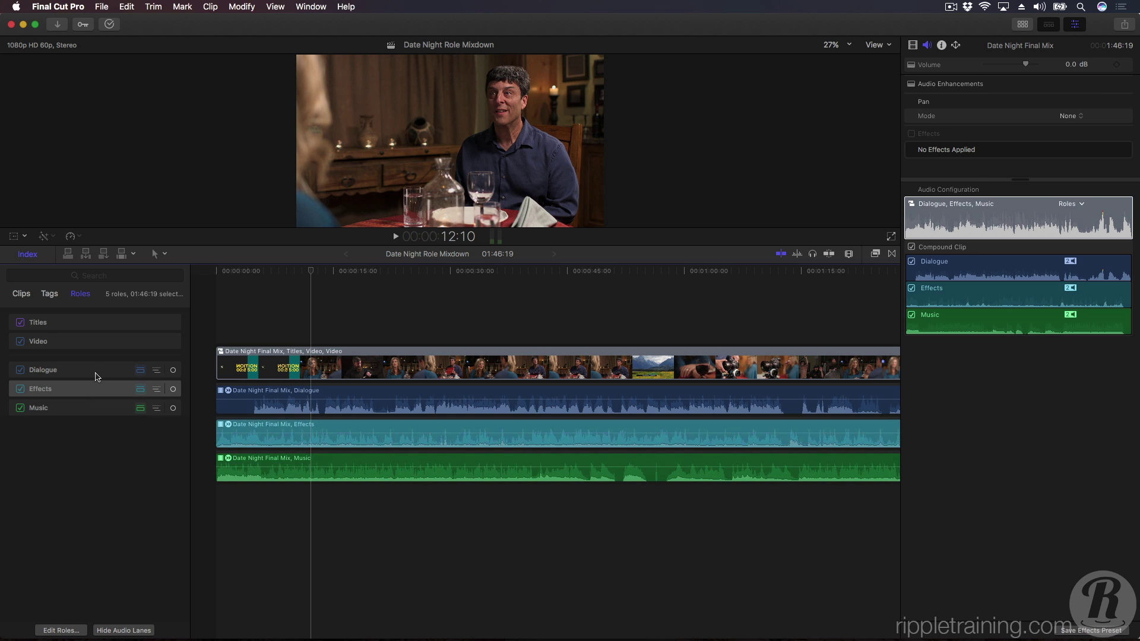
left_click(97, 373)
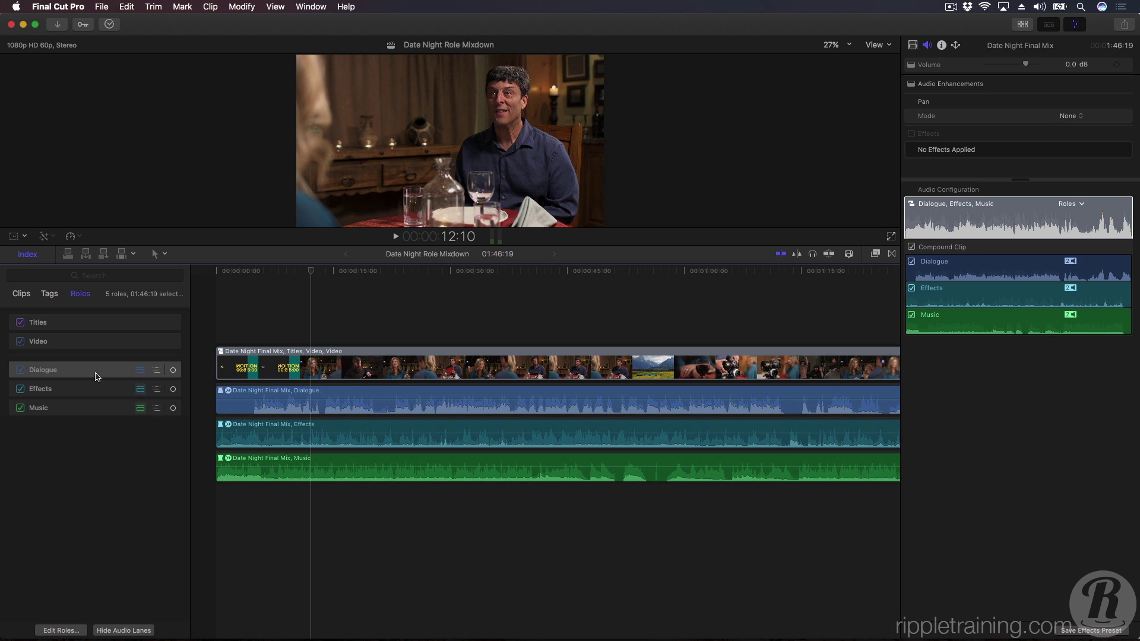
left_click(106, 449)
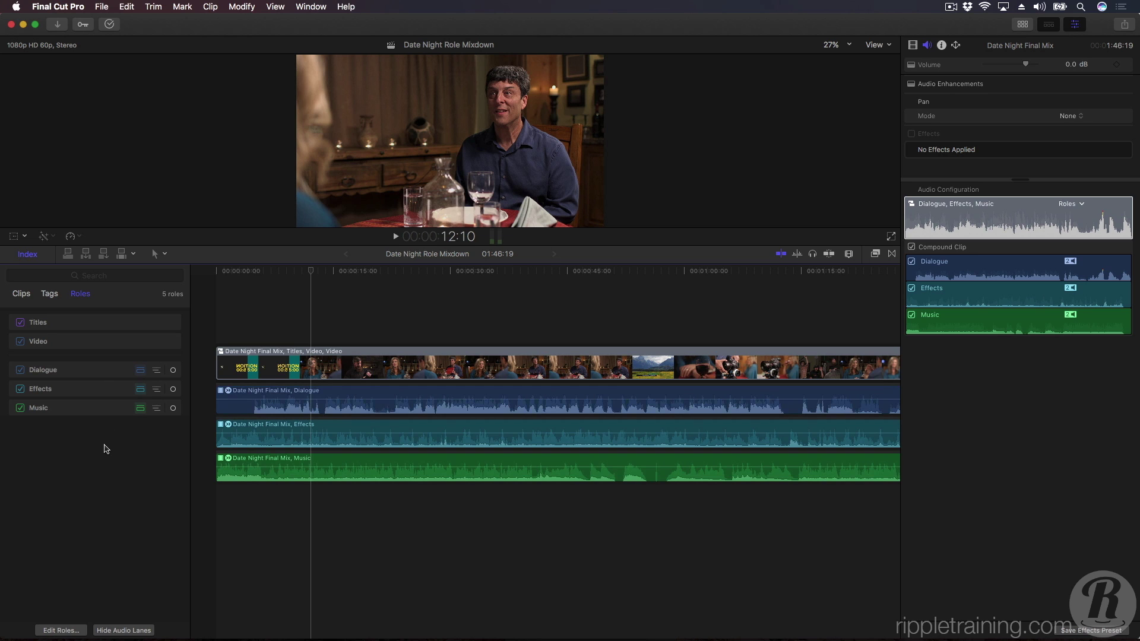
Step: Open the Date Night Final Mix compound clip and view its individual video and audio clips
double_click(301, 361)
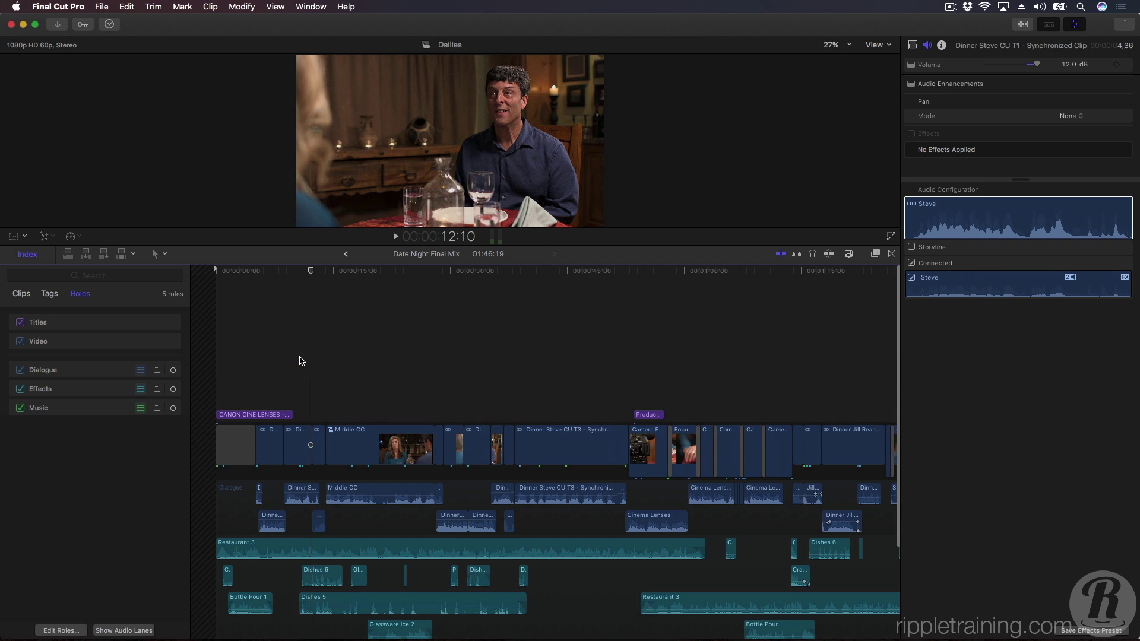
scroll(301, 360, "down", 5)
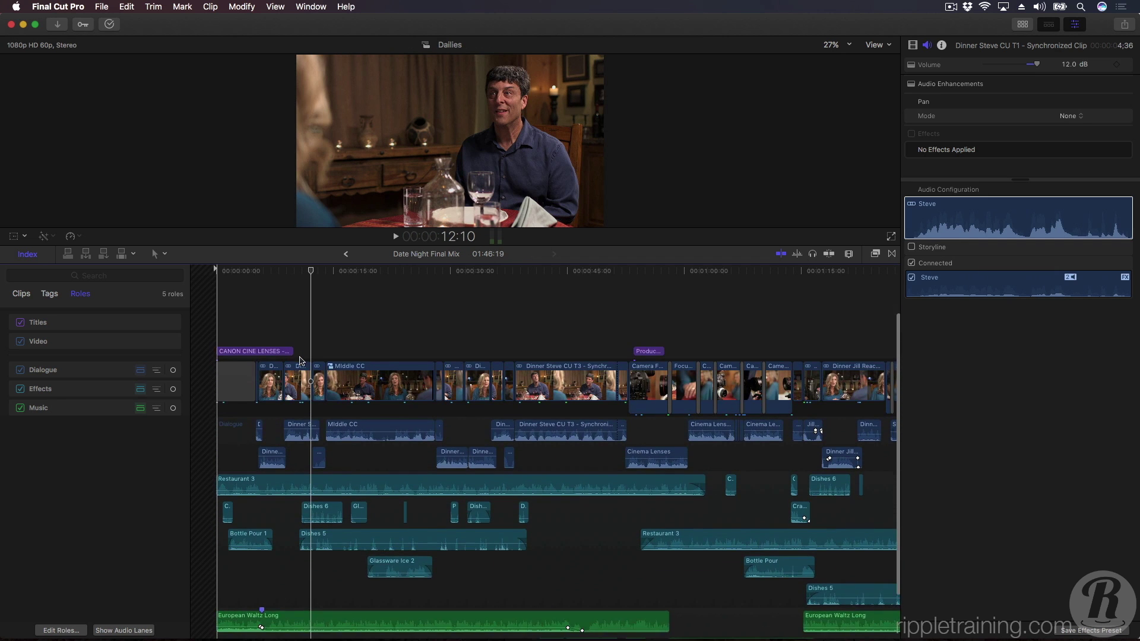
scroll(301, 360, "down", 2)
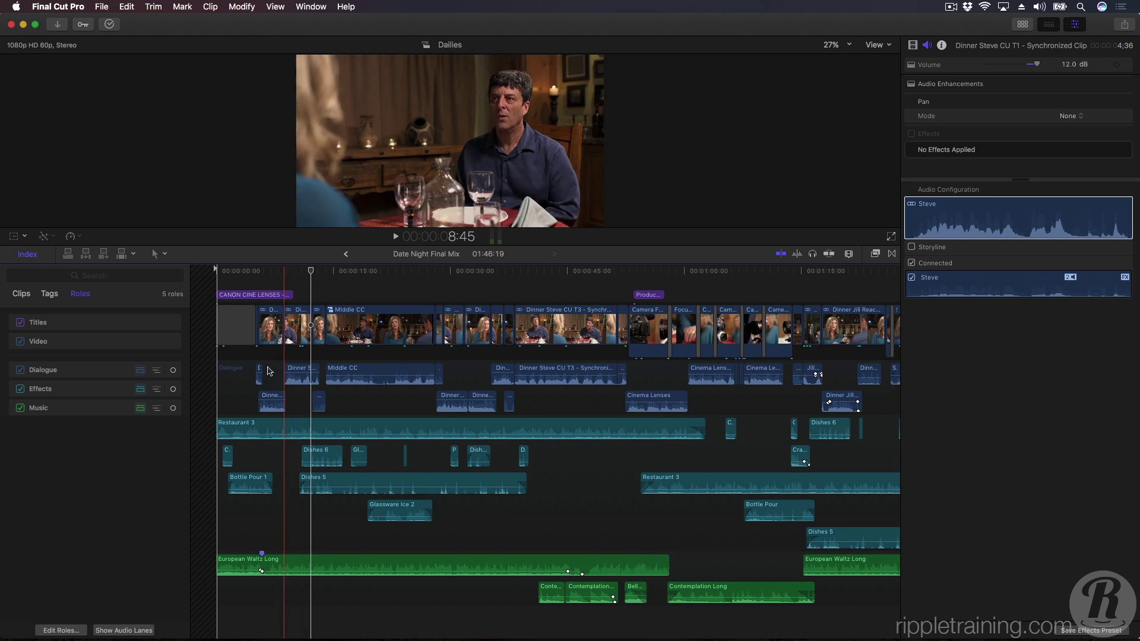
Step: Expand and collapse the Dialogue subroles, followed by the Effects subroles, inside the compound clip
left_click(157, 373)
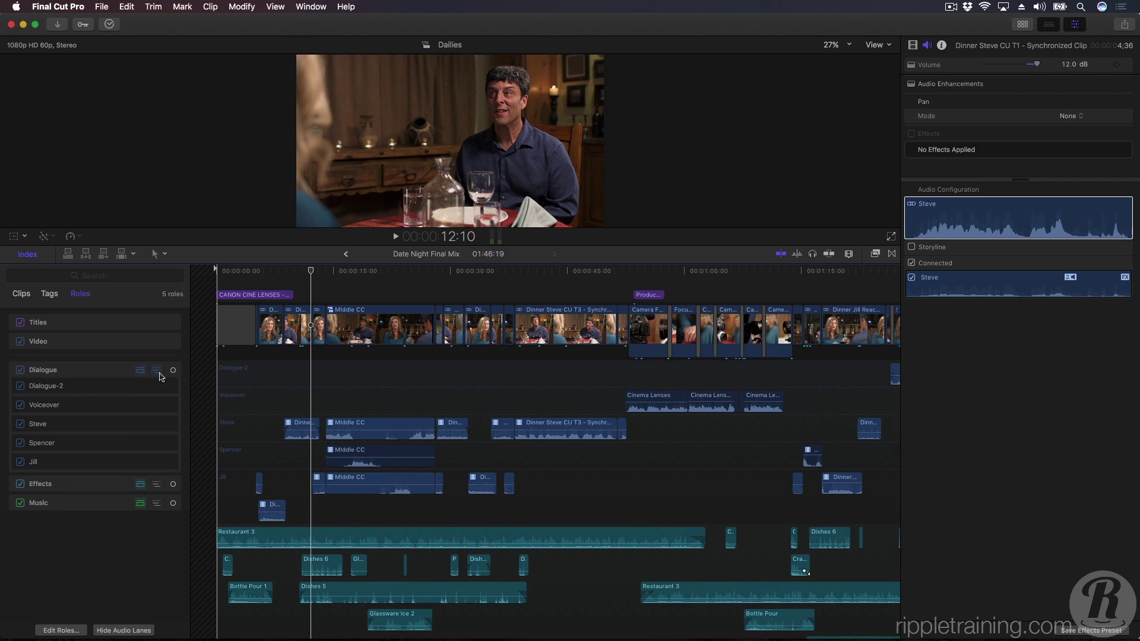
left_click(158, 372)
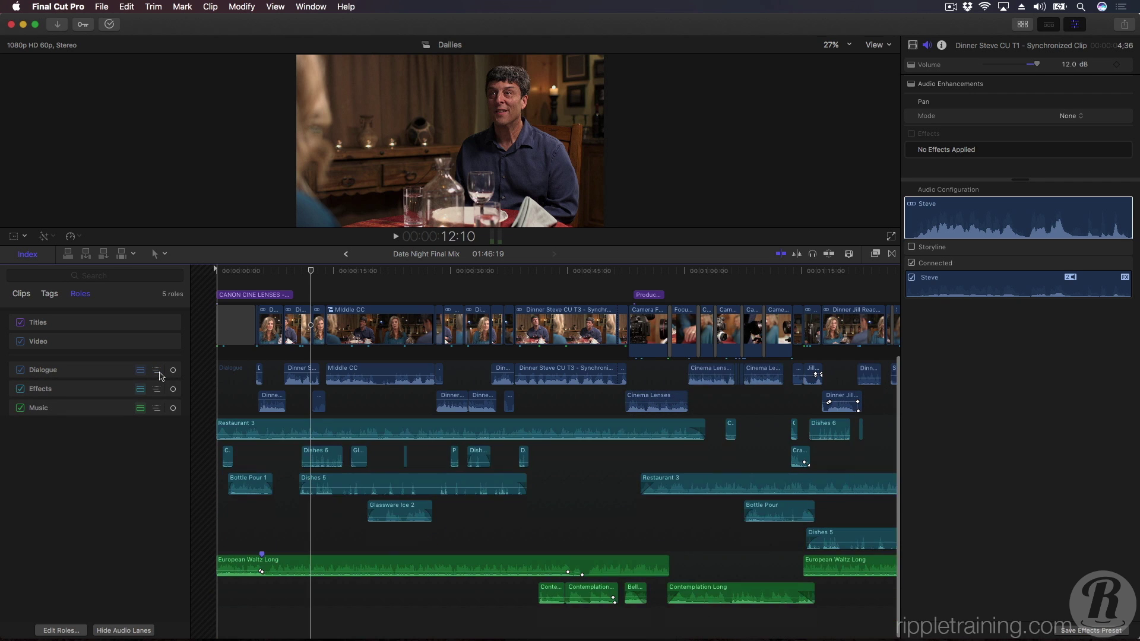
left_click(158, 390)
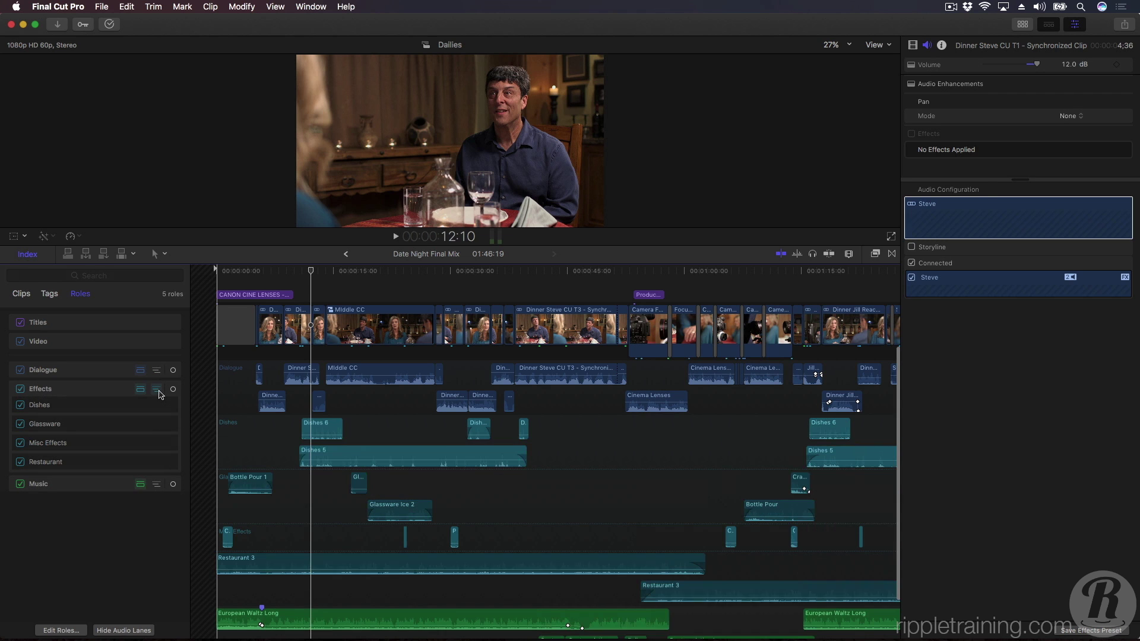
left_click(158, 390)
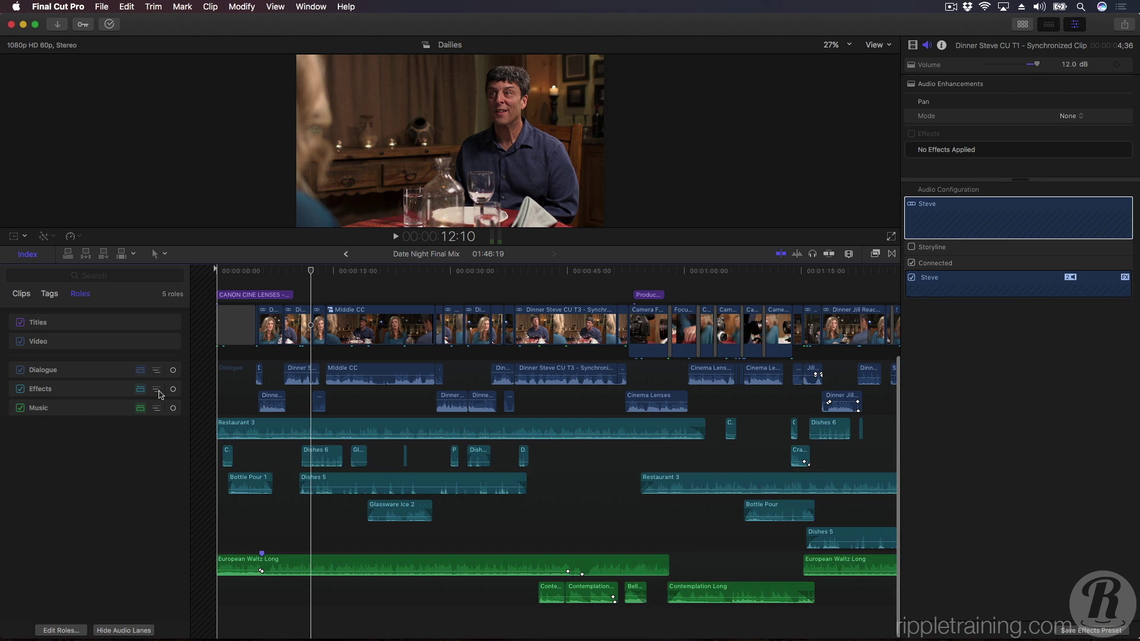
Step: Return to the Date Night Role Mixdown project and place the playhead about four seconds in
key("super+bracketleft")
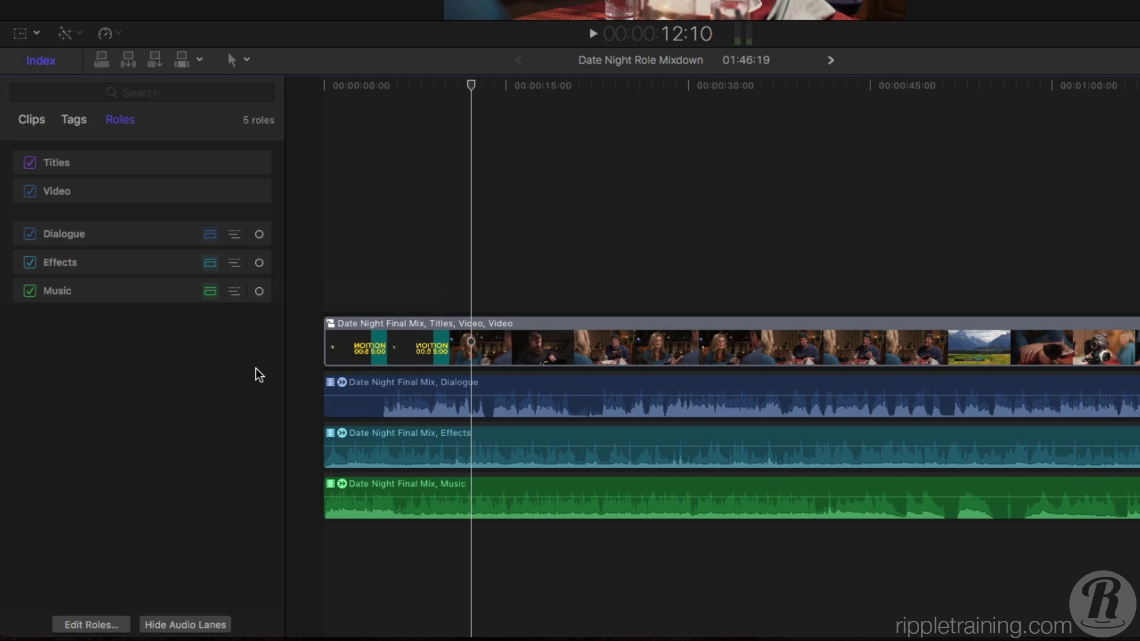
scroll(374, 475, "down", 3)
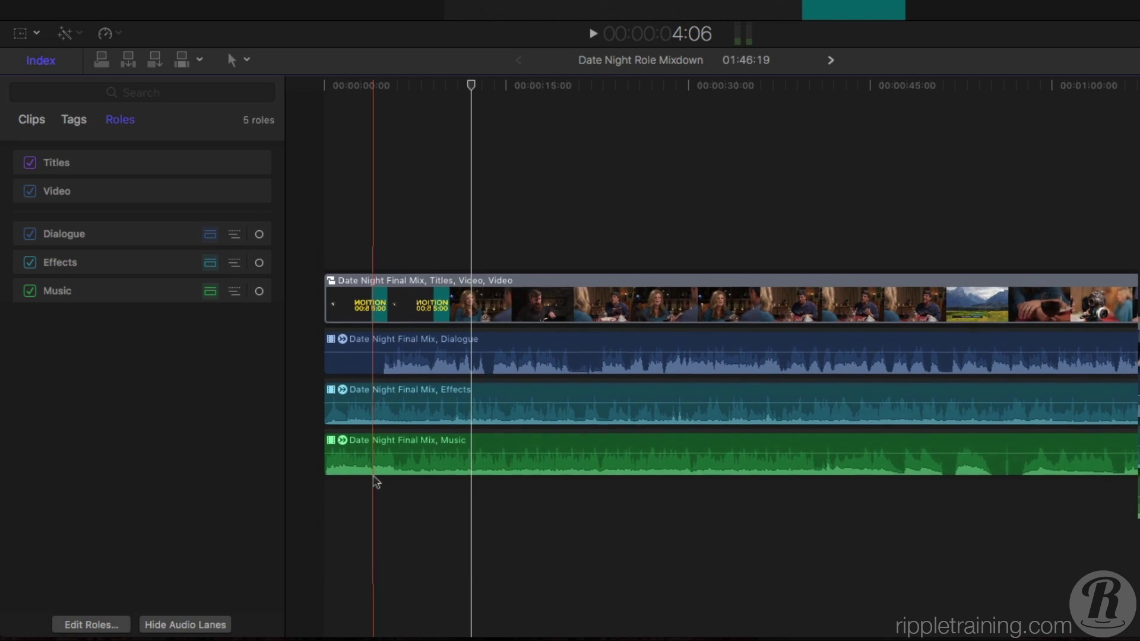
left_click(373, 475)
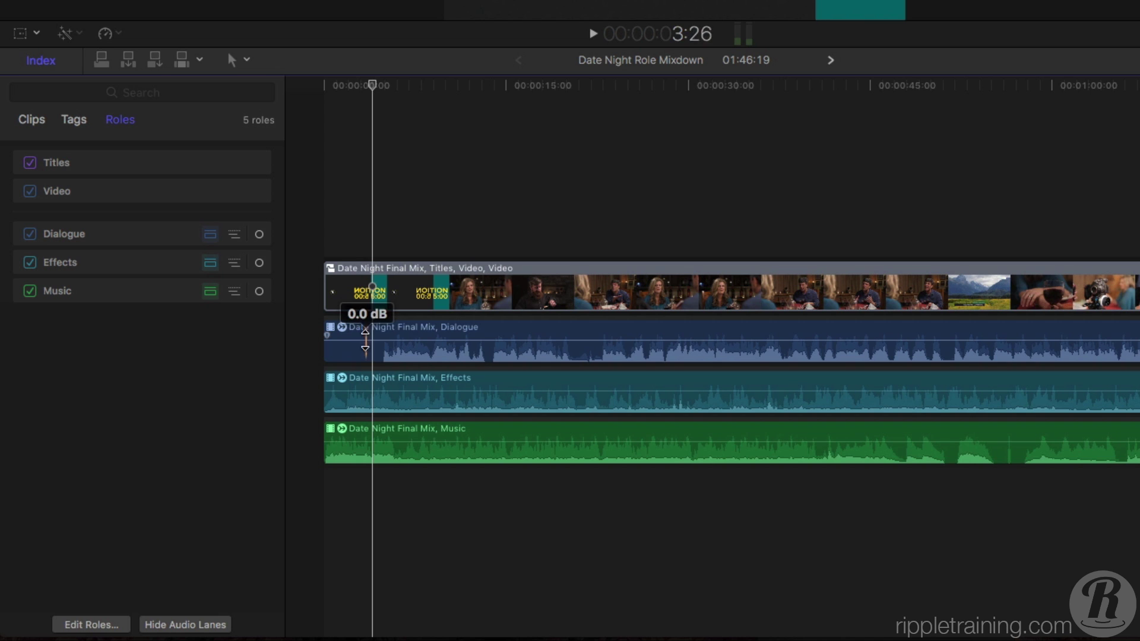
Step: Apply the Limiter effect to the compound clip's Dialogue component and set its amount to -2.0
mouse_move(365, 340)
left_mouse_down()
mouse_move(366, 350)
mouse_move(365, 341)
left_mouse_up()
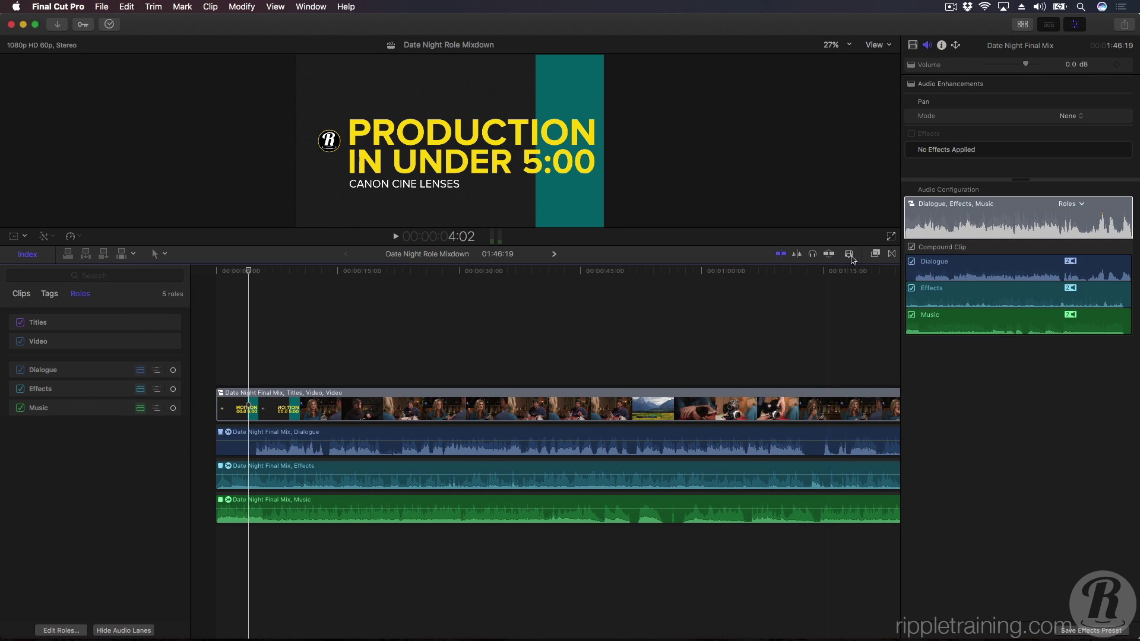
left_click(875, 254)
left_click(703, 321)
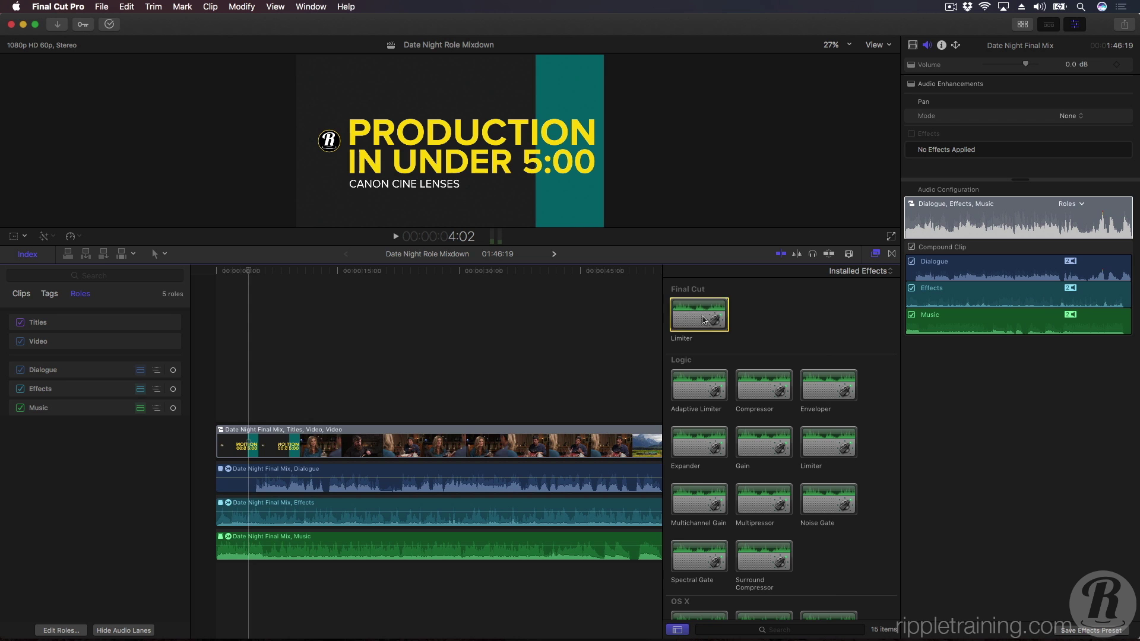
left_click_drag(703, 321, 365, 478)
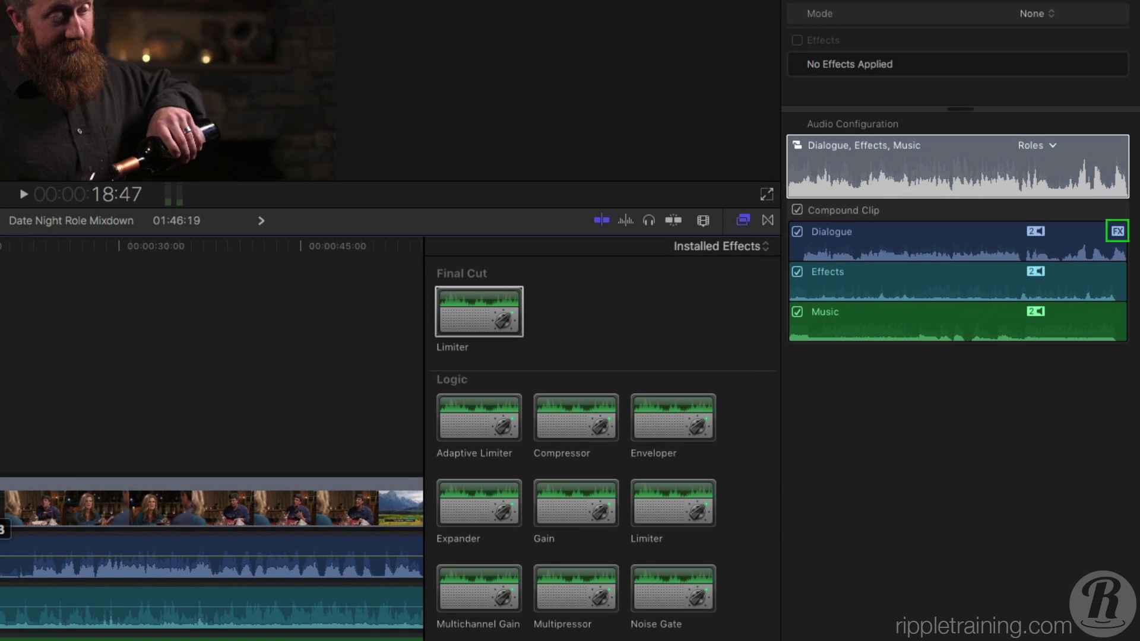
double_click(479, 312)
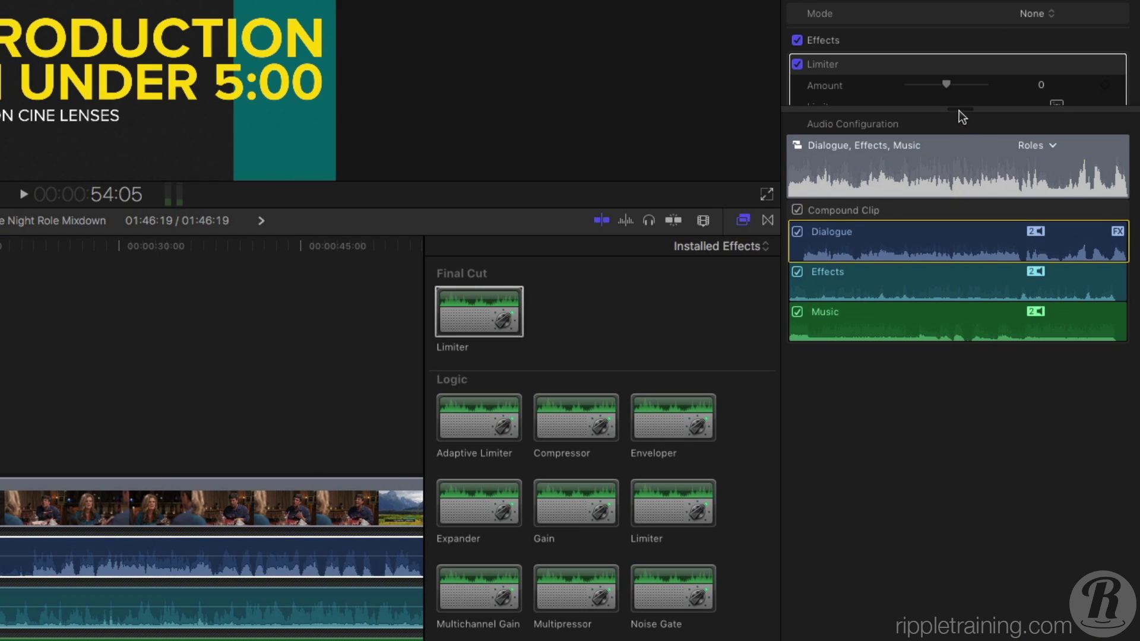
left_click_drag(959, 111, 955, 190)
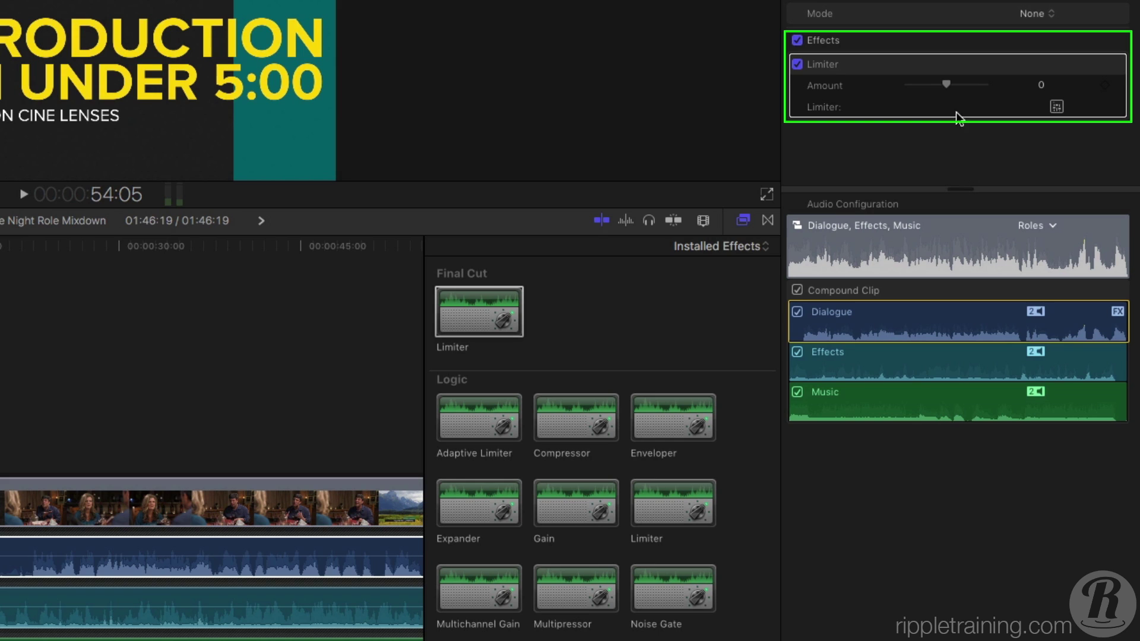
left_click_drag(943, 84, 936, 84)
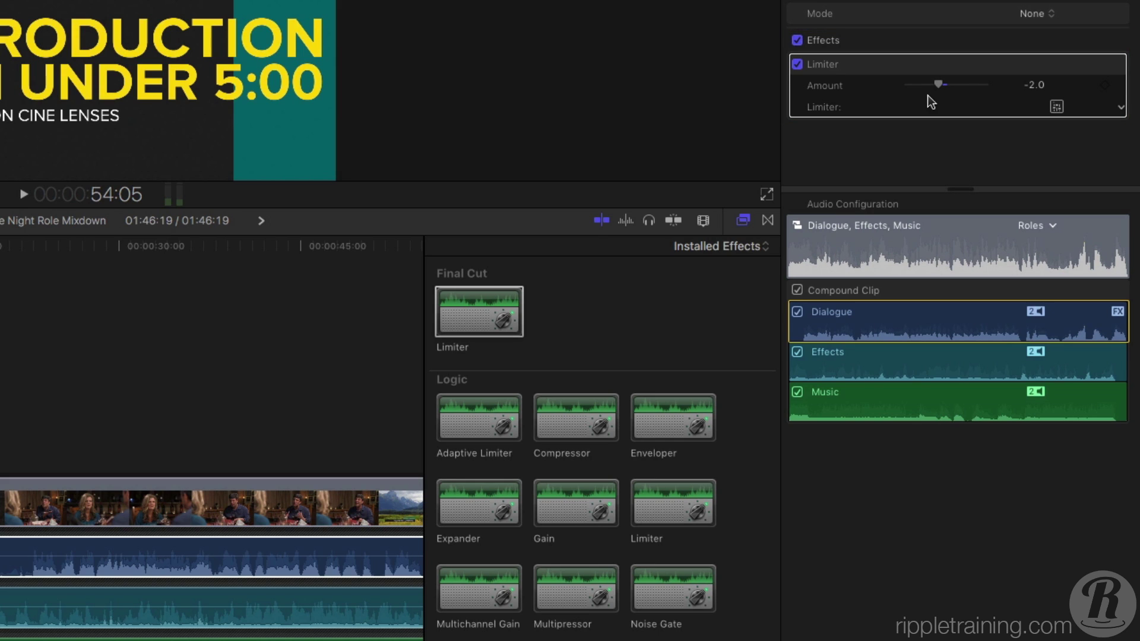
Step: Remove the Limiter effect from the Dialogue component and close the effects browser
left_click(927, 98)
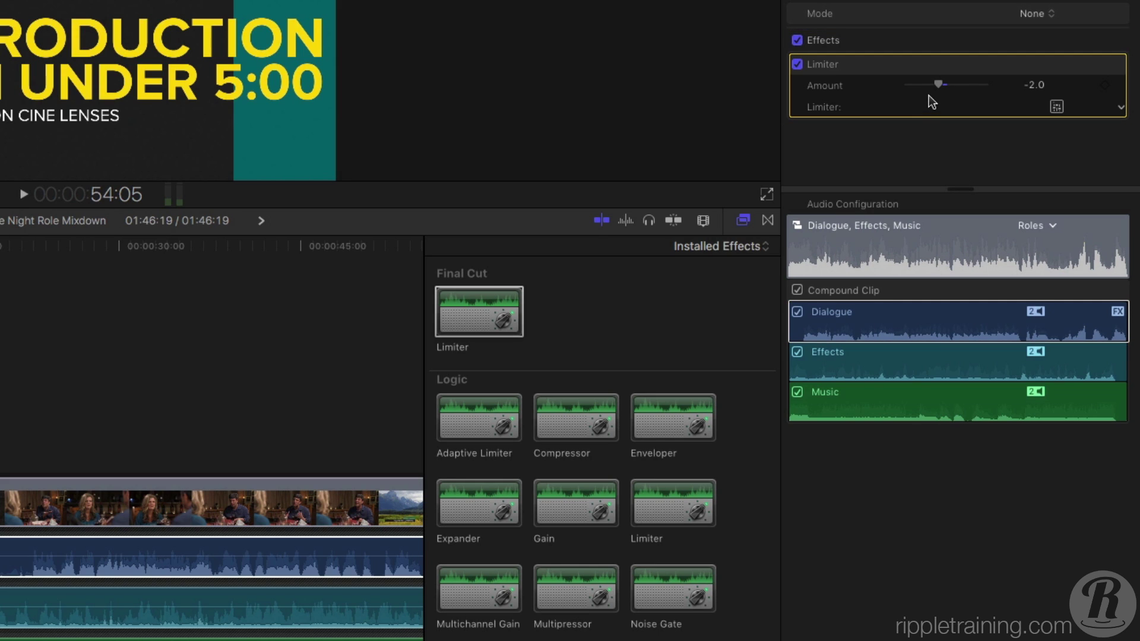
key("Delete")
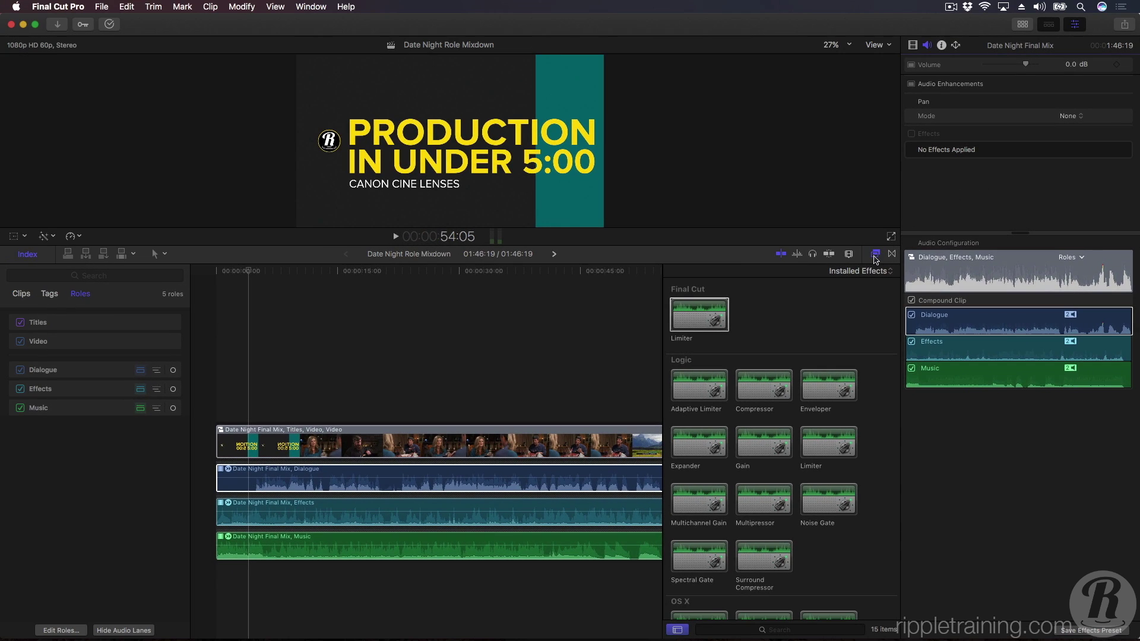
left_click(875, 259)
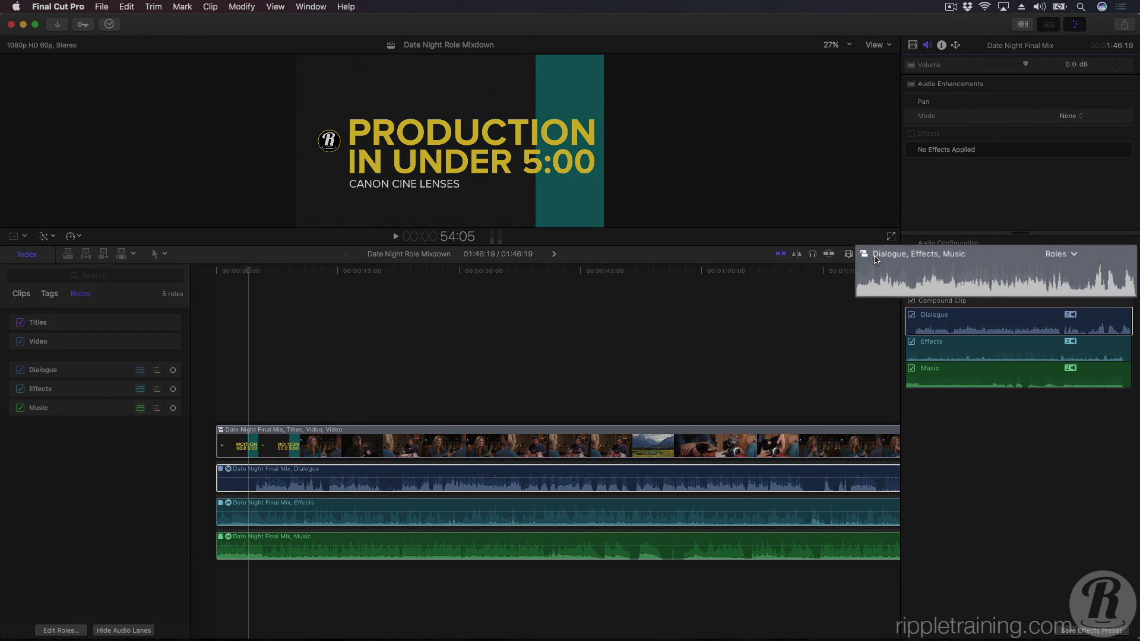
Step: Show the compound clip's audio components as Subroles and look through the resulting component lanes in the timeline
left_click(1060, 250)
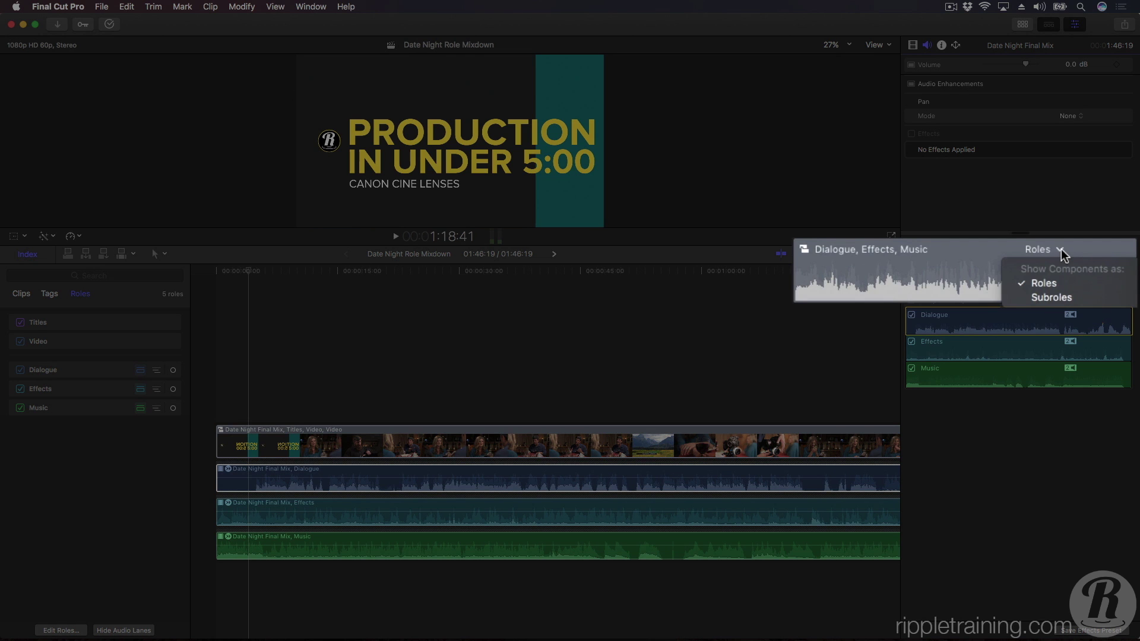
left_click(1068, 298)
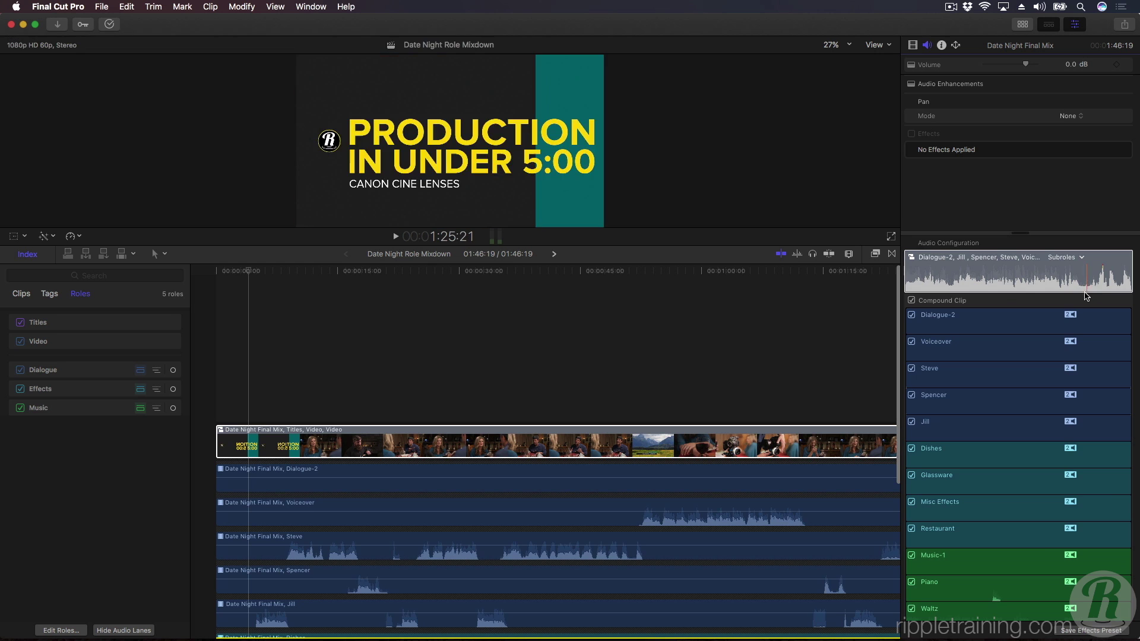
scroll(768, 374, "down", 3)
left_click(768, 374)
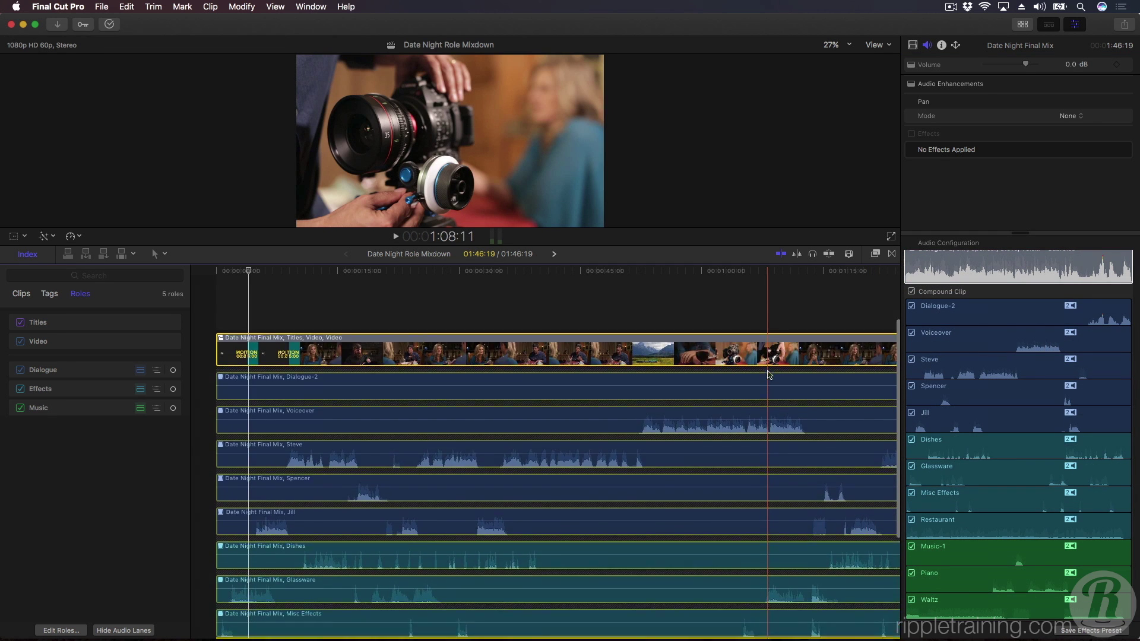
scroll(769, 374, "down", 3)
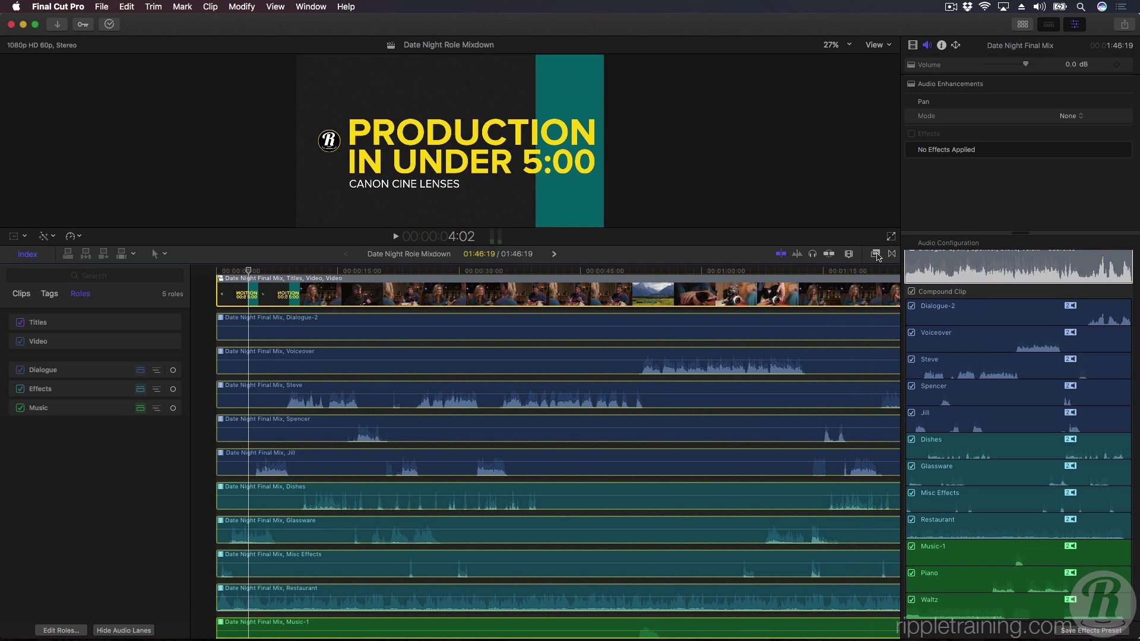
Step: Apply the Logic Compressor to the dialogue subrole component directly above Dishes, using the Vocal Compressor 03 preset
left_click(876, 254)
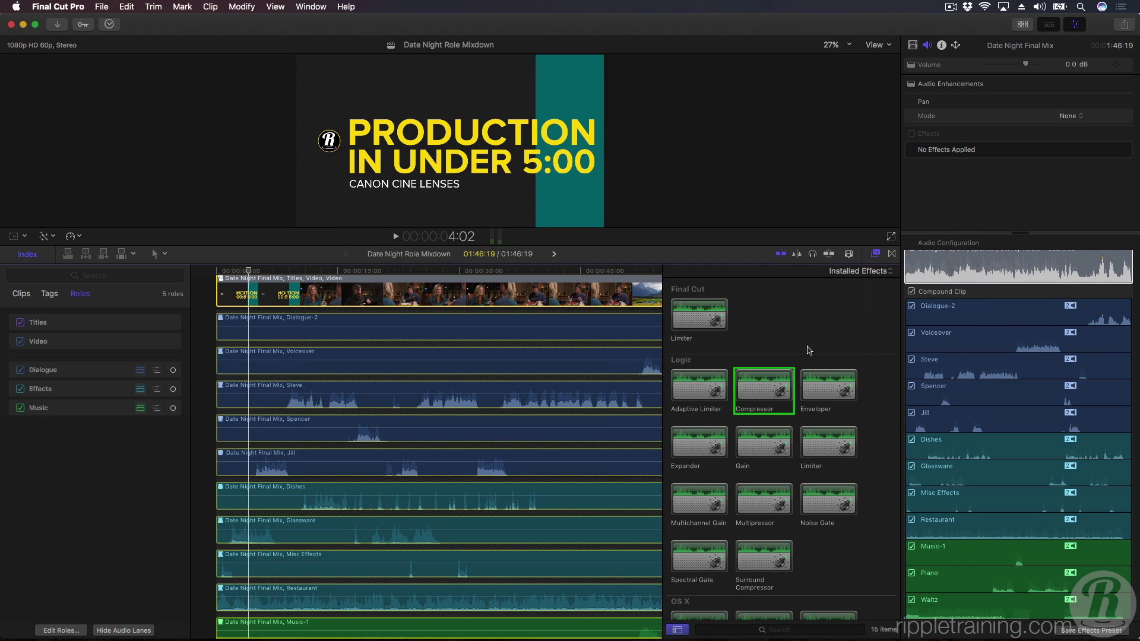
left_click_drag(768, 386, 425, 464)
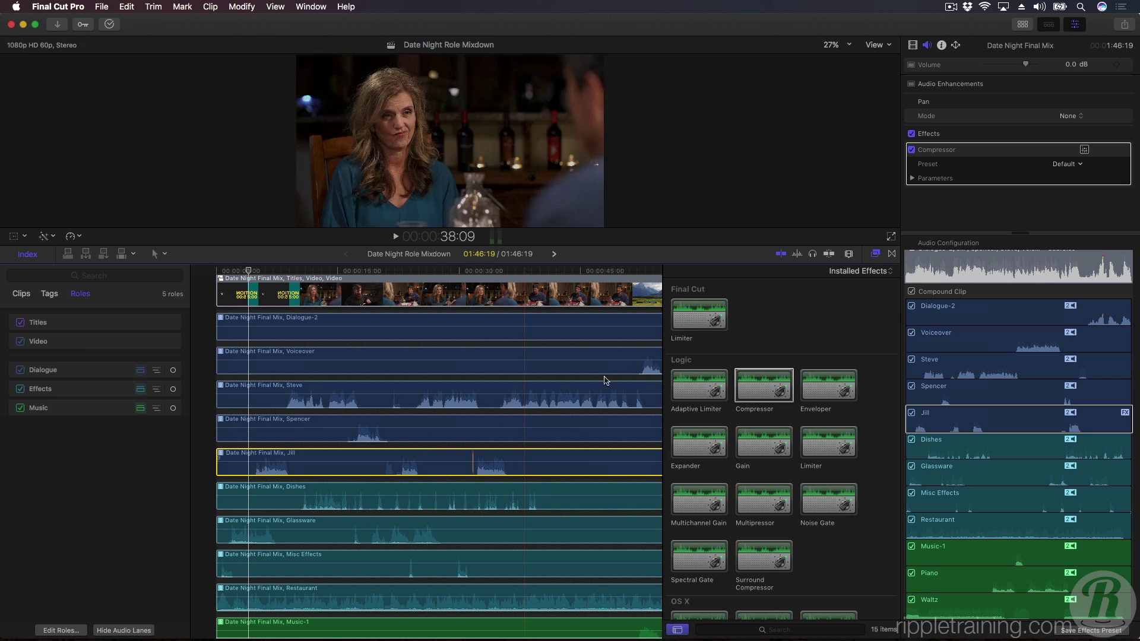
left_click(1079, 164)
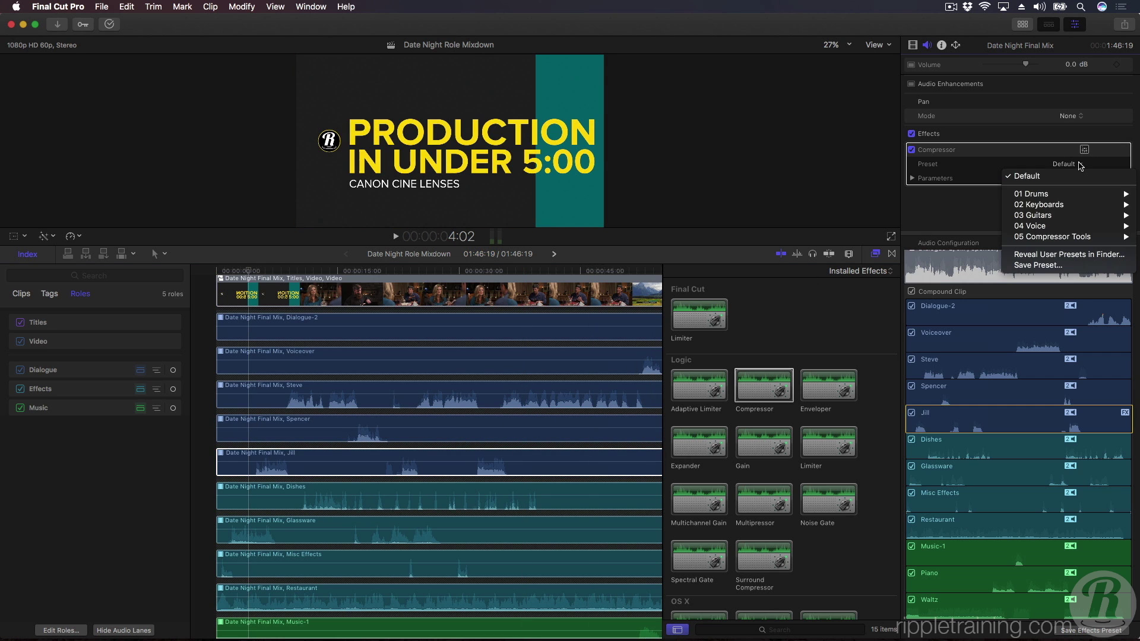
mouse_move(1069, 226)
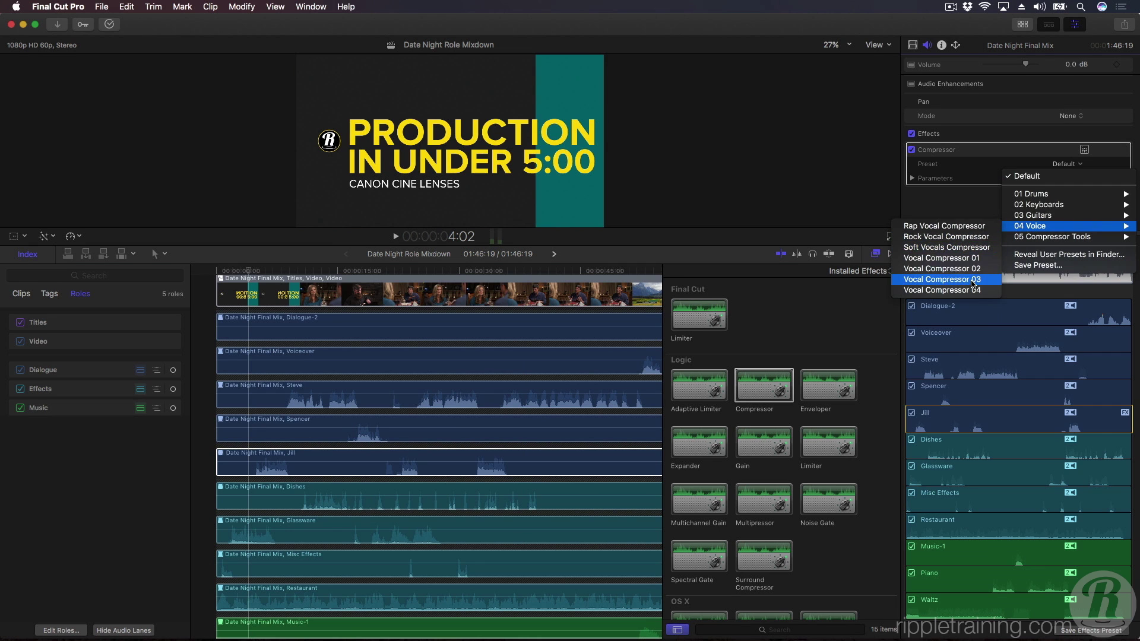
left_click(972, 284)
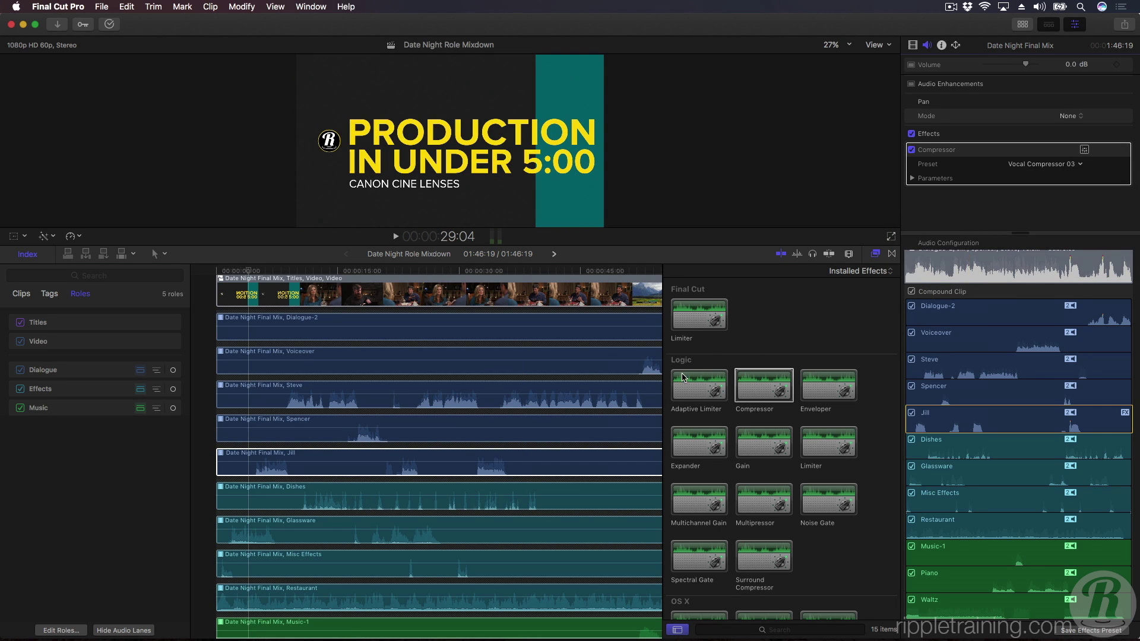
Step: Raise the volume of the Dishes and Restaurant components slightly and close the effects browser
left_click(540, 463)
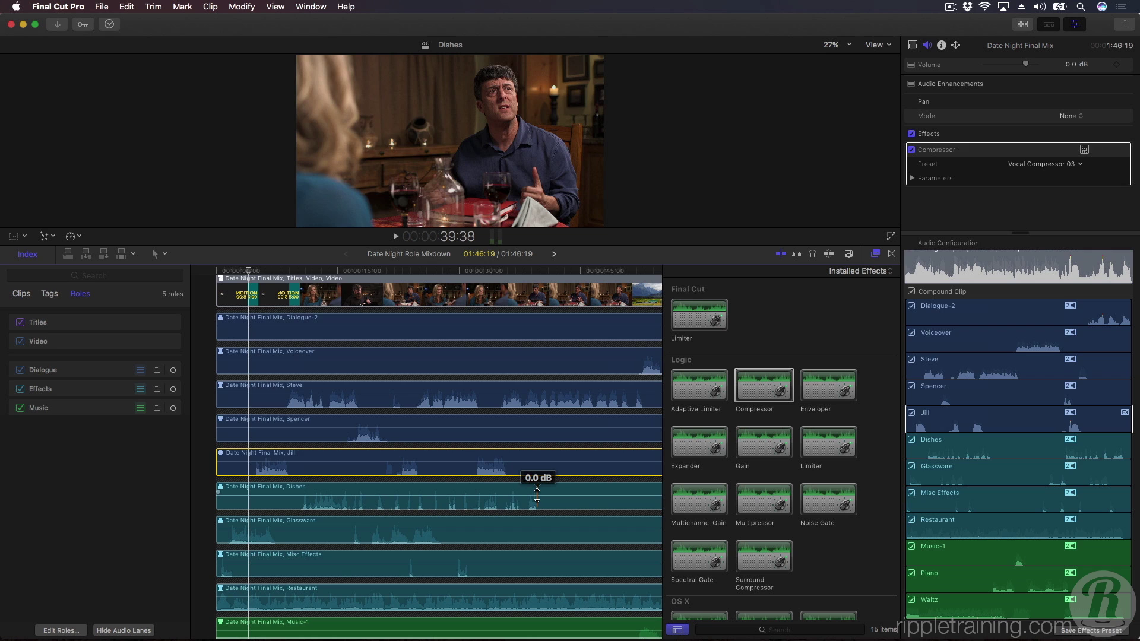
left_click_drag(536, 494, 538, 489)
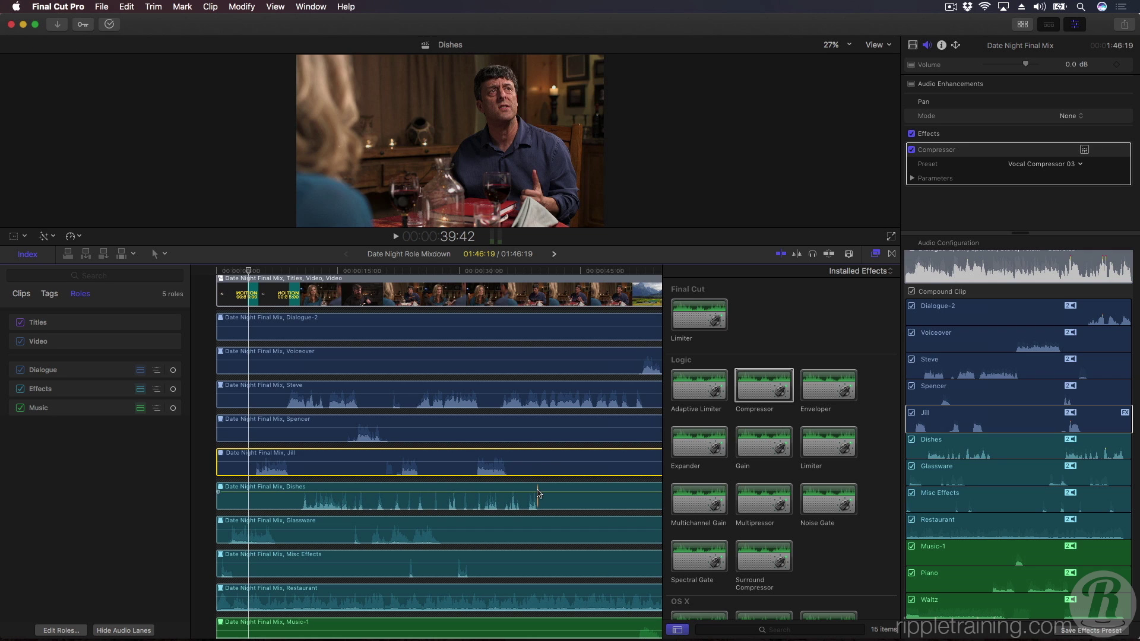
left_click_drag(506, 596, 506, 591)
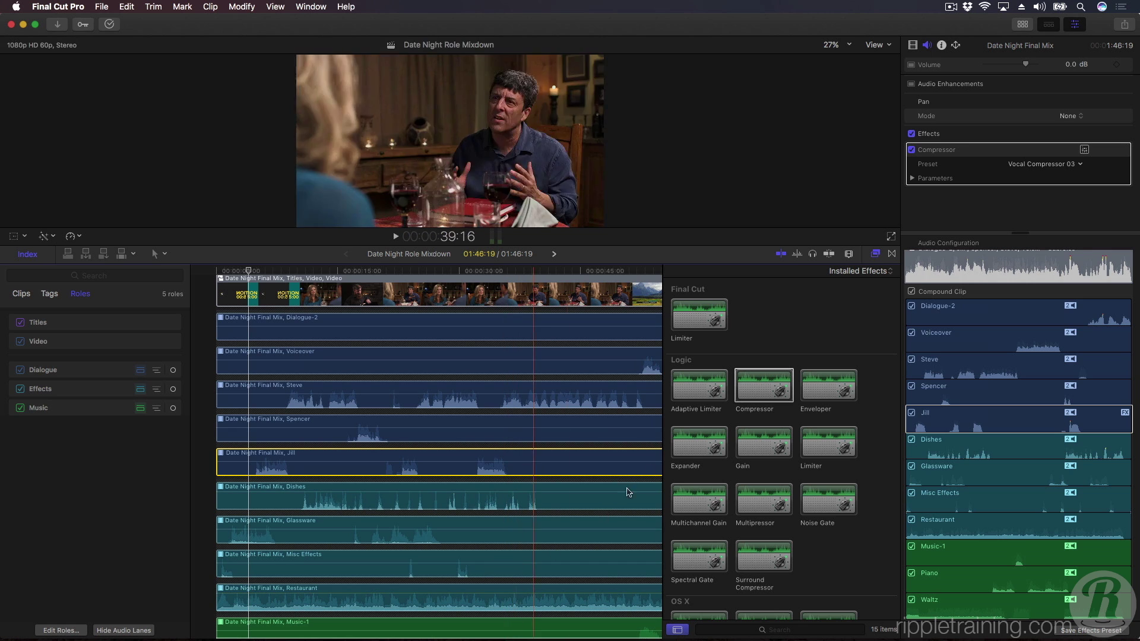
left_click(875, 254)
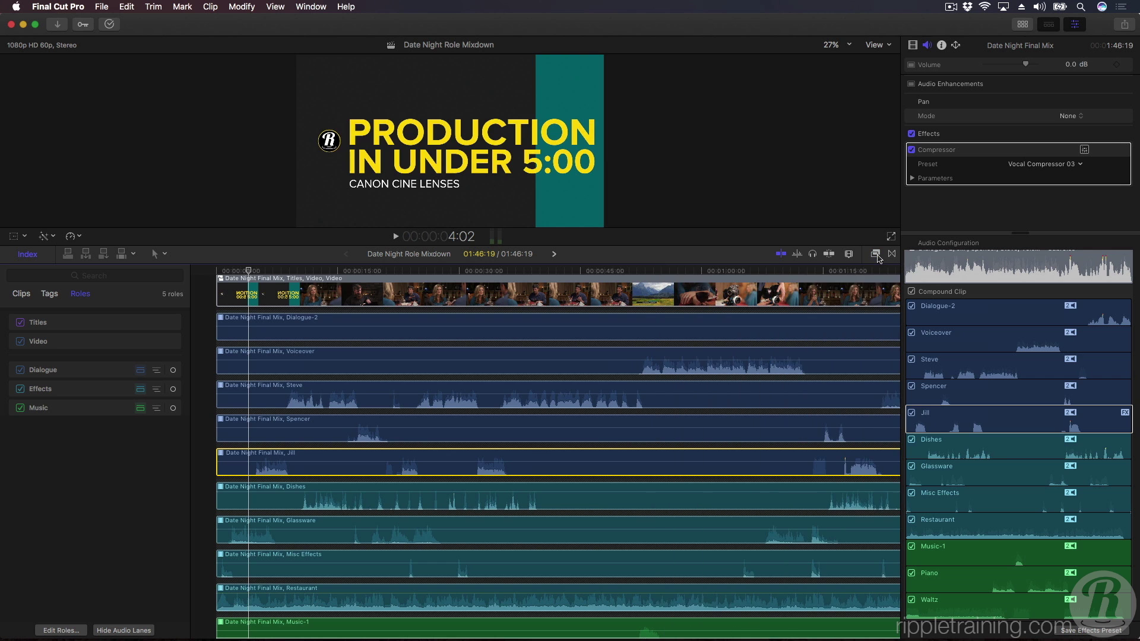
Step: Clear the selection, return the playhead to the start of the project and play back the subrole mix
scroll(479, 328, "up", 5)
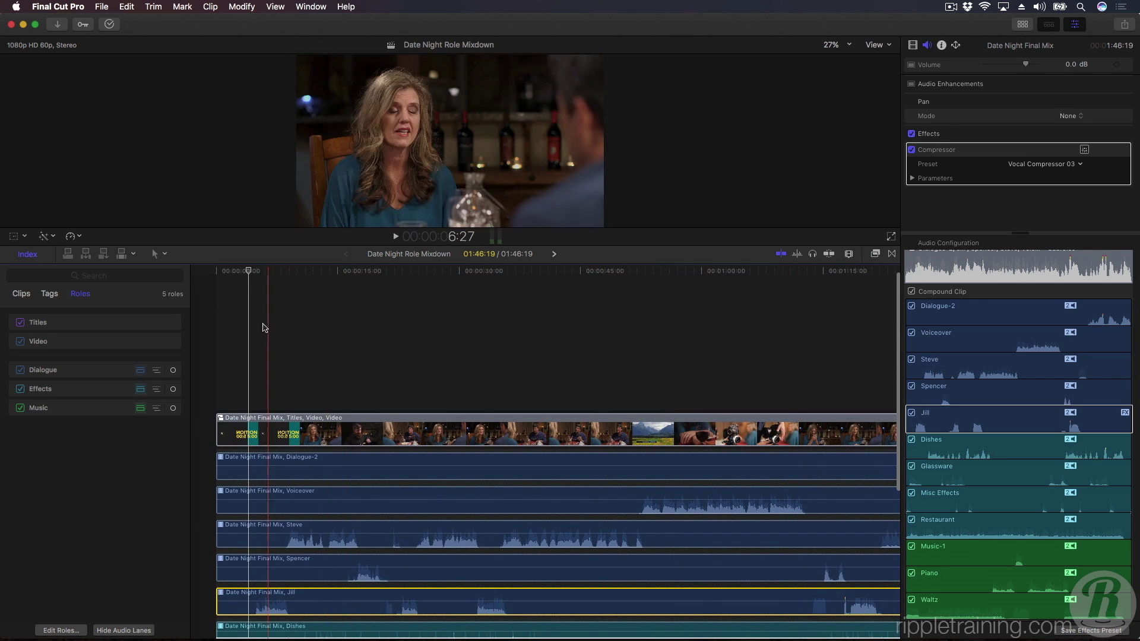
left_click(223, 280)
left_click(215, 273)
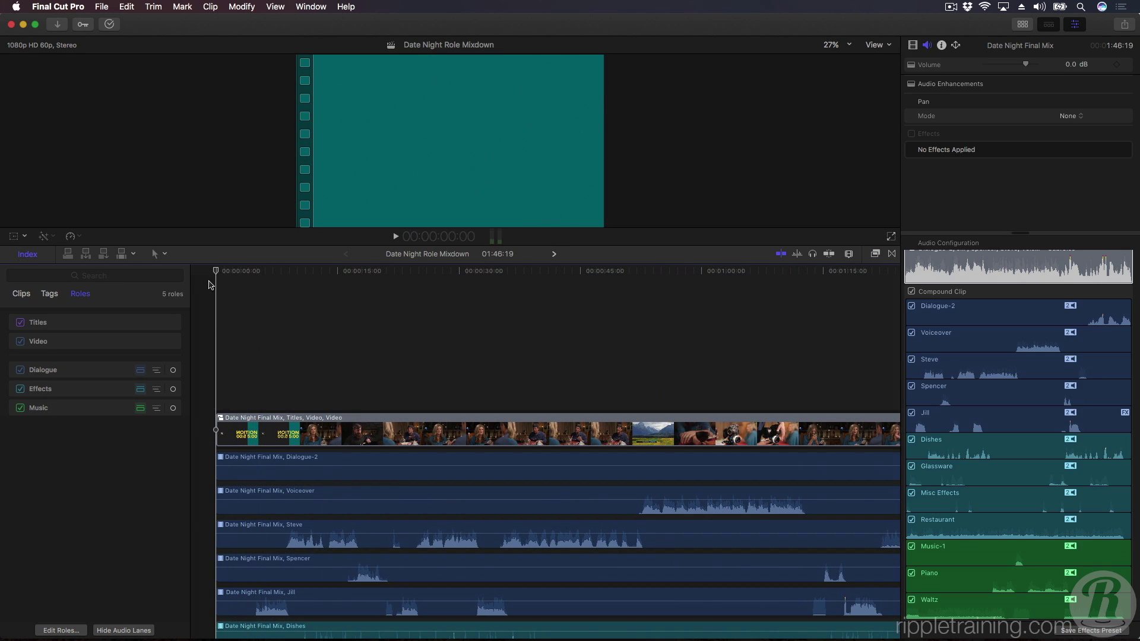
scroll(215, 273, "down", 3)
scroll(215, 273, "down", 3)
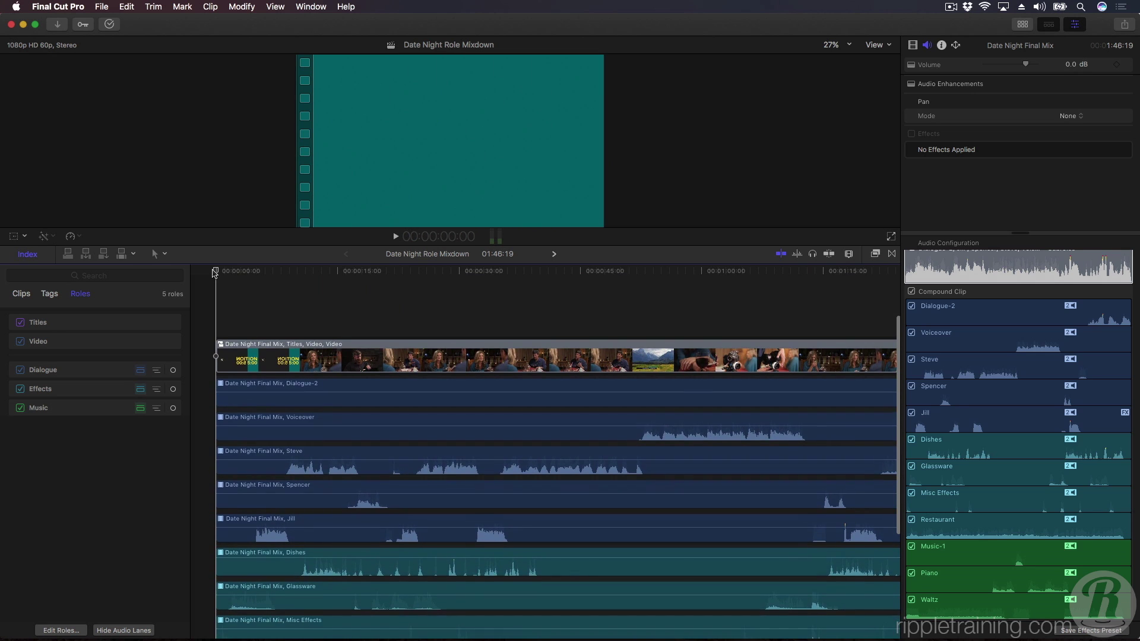
key("space")
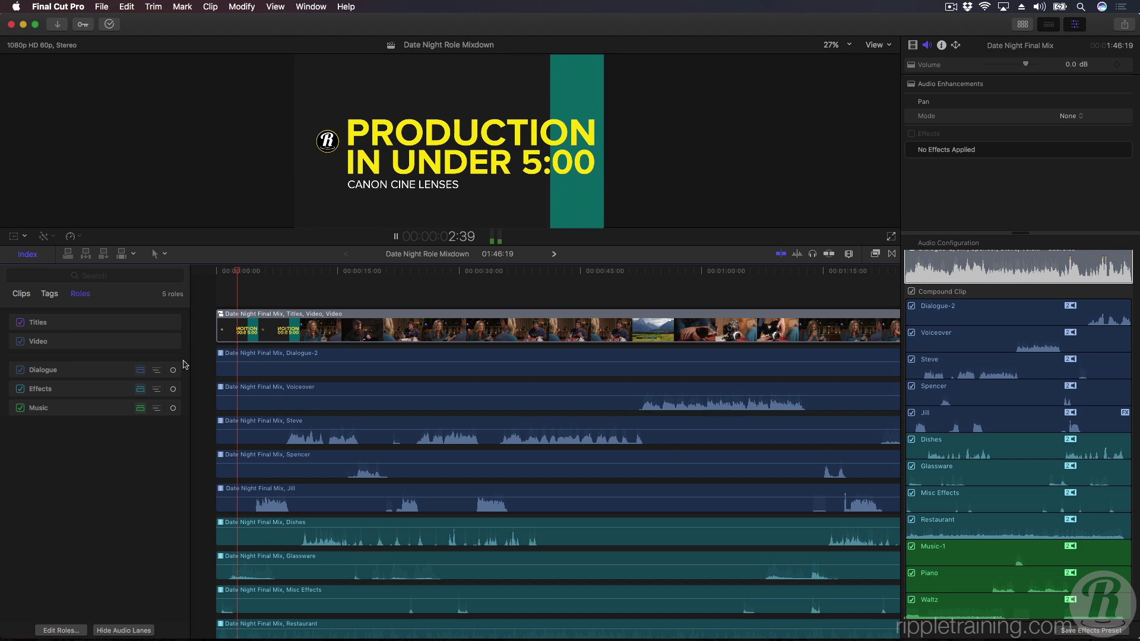
Step: Collapse the audio lanes into the single compound clip and hide the timeline index and the inspector during playback
left_click(126, 631)
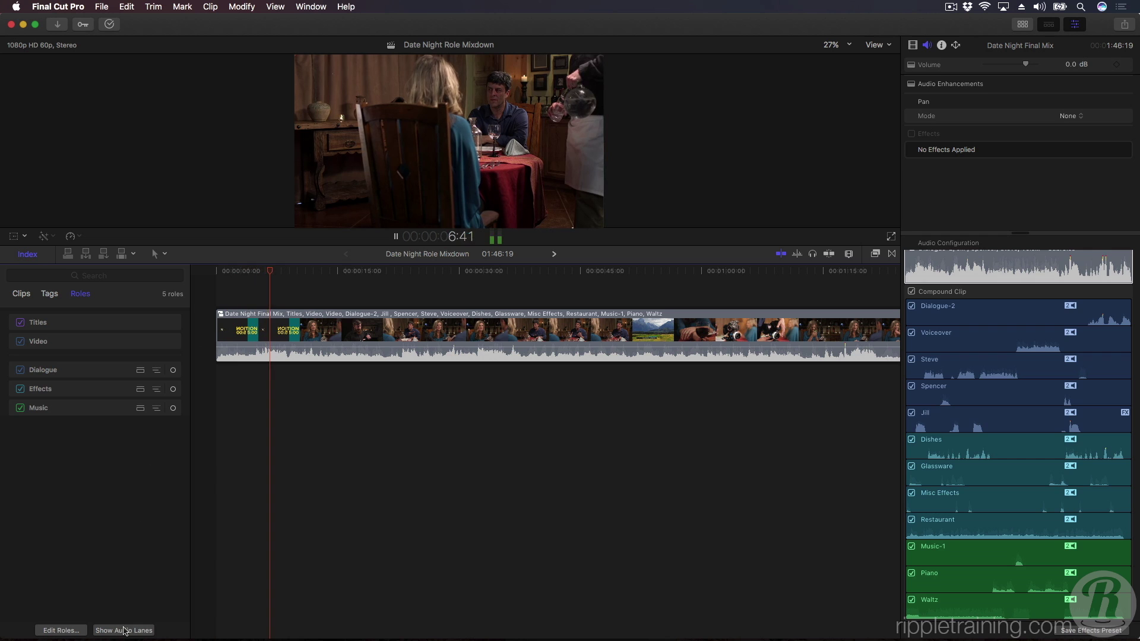
key("shift+super+2")
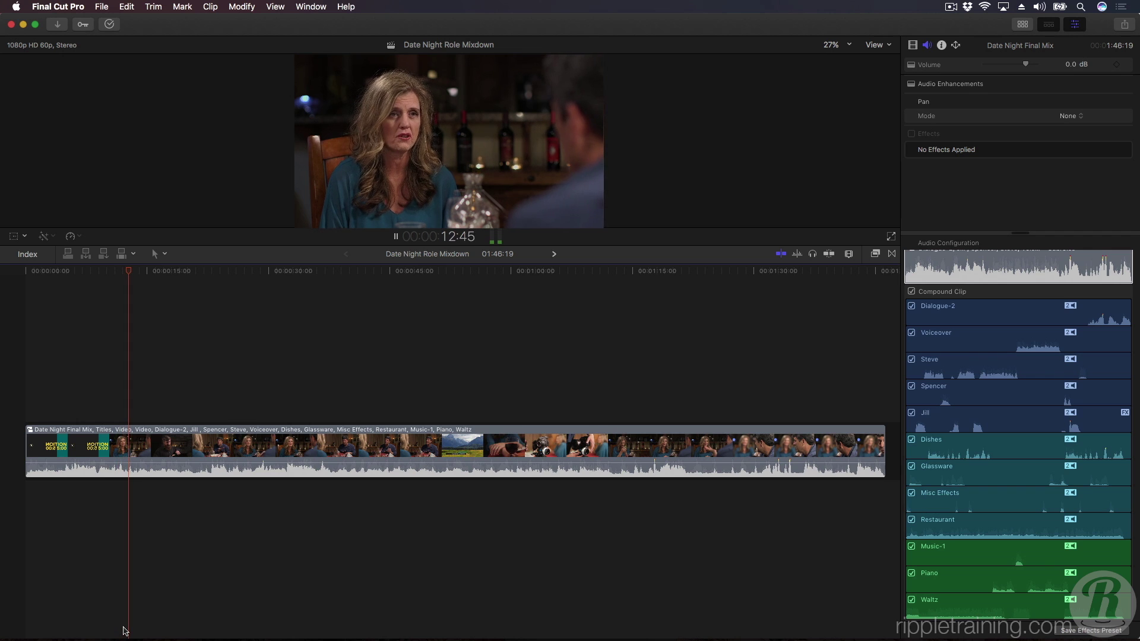
key("super+4")
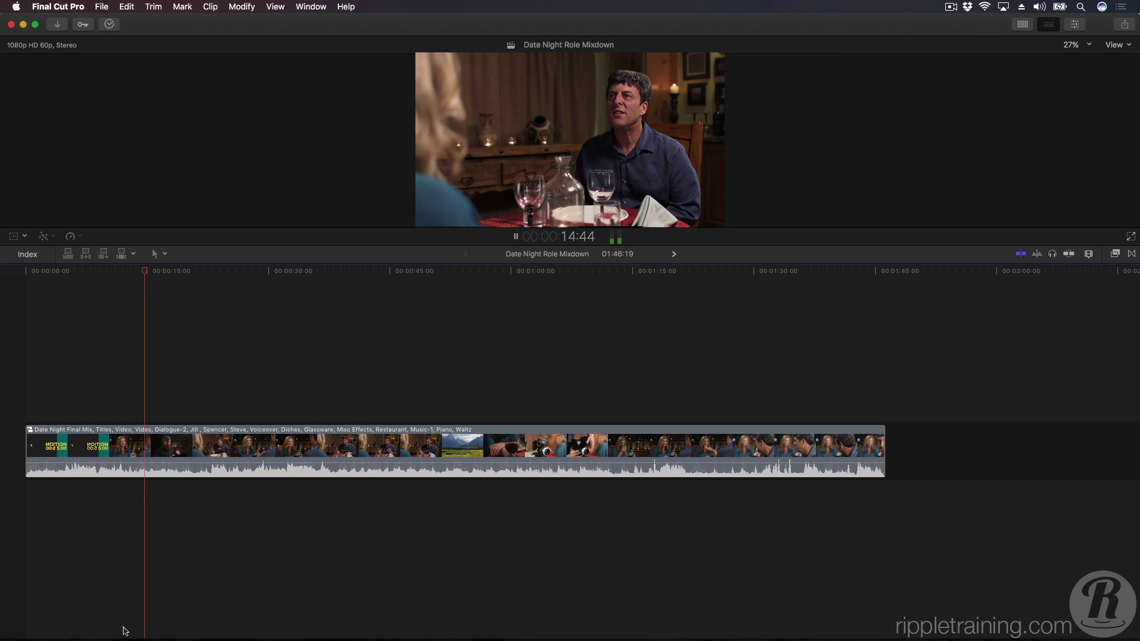